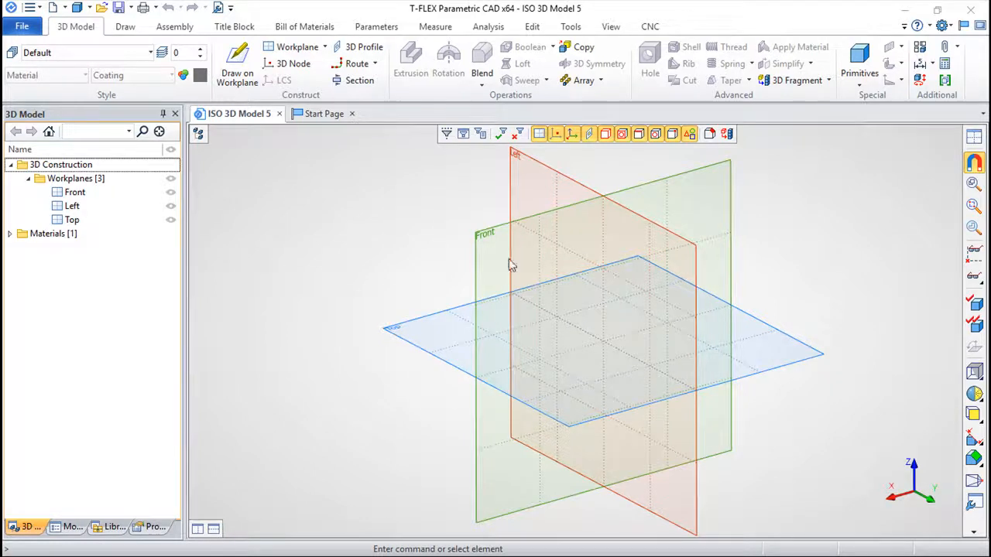
pyautogui.moveTo(795, 467); pyautogui.dragTo(802, 204, button='right')
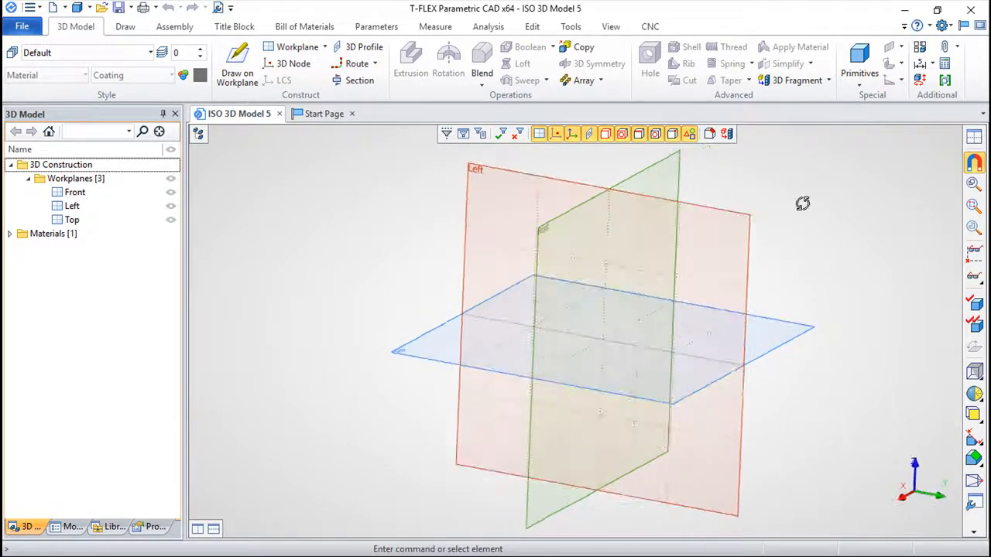
pyautogui.moveTo(790, 349); pyautogui.dragTo(558, 315, button='right')
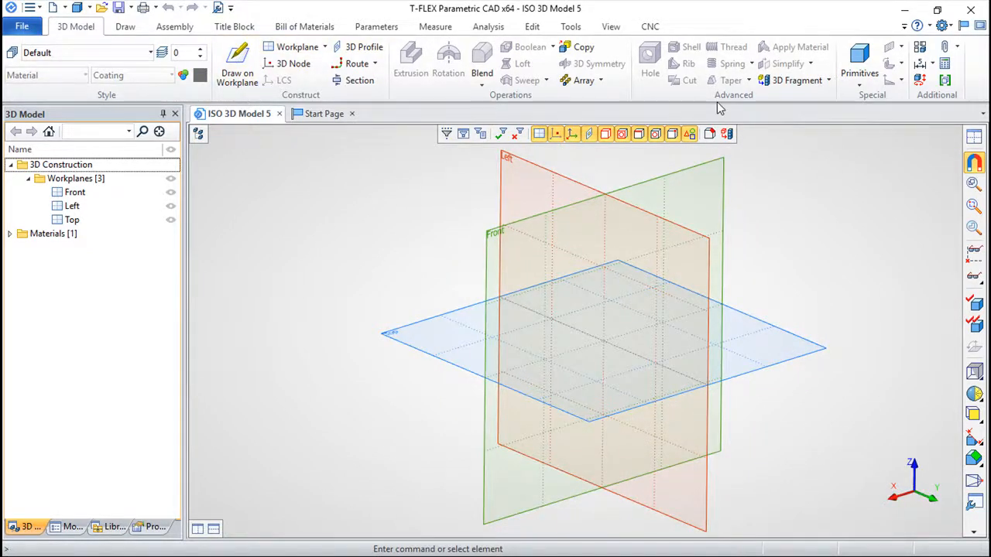
pyautogui.moveTo(323, 422); pyautogui.dragTo(338, 444, button='right')
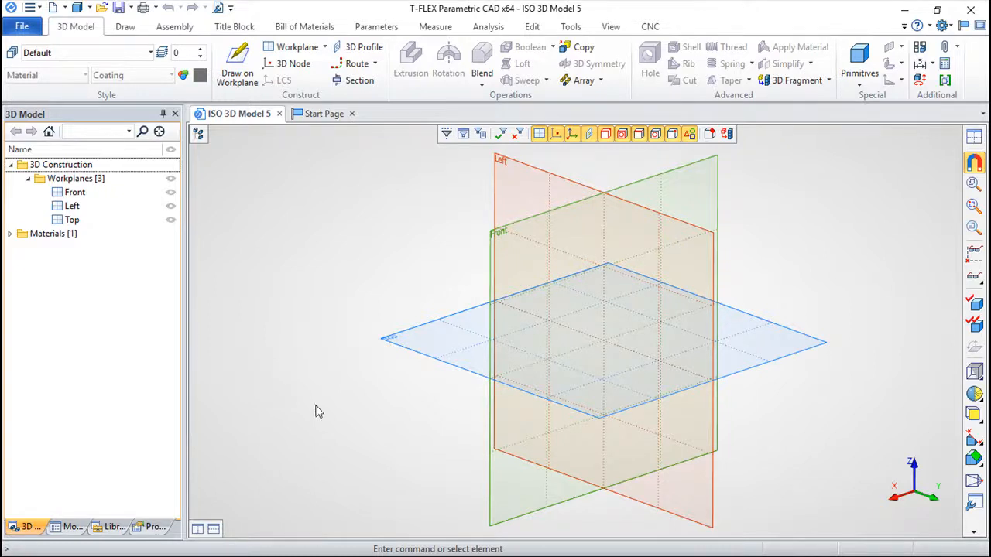
pyautogui.moveTo(378, 375)
pyautogui.mouseDown(button='right')
pyautogui.moveTo(385, 405)
pyautogui.moveTo(375, 356)
pyautogui.mouseUp(button='right')
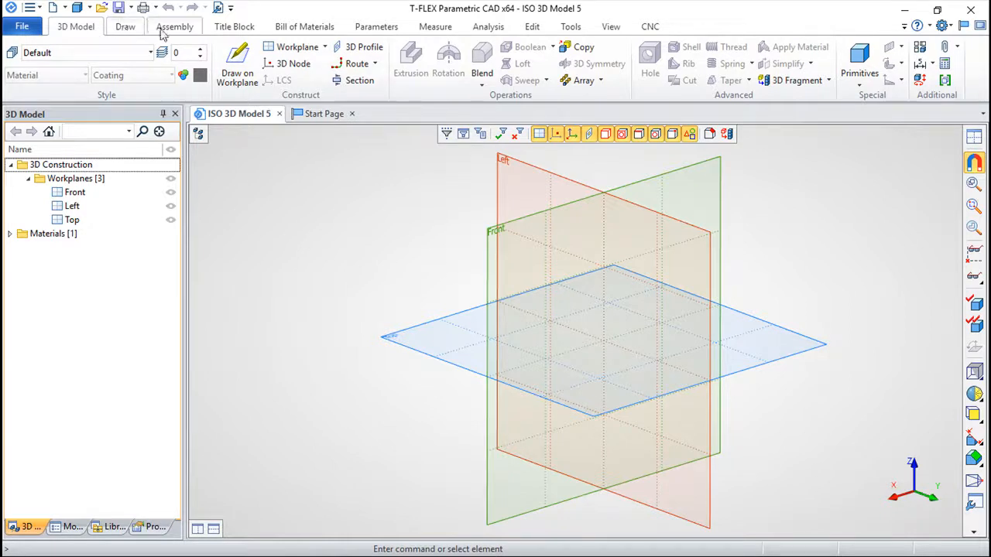
pyautogui.click(126, 30)
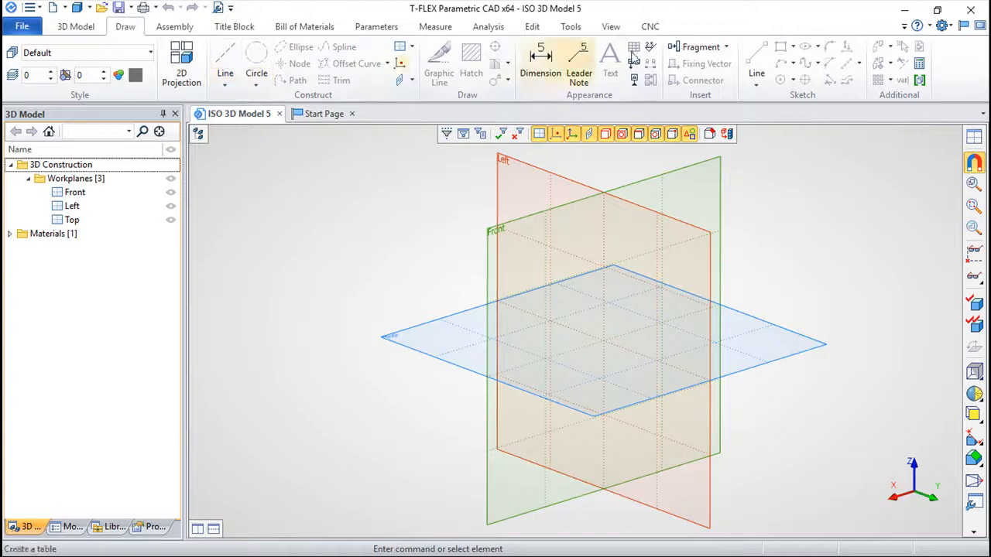
pyautogui.click(76, 29)
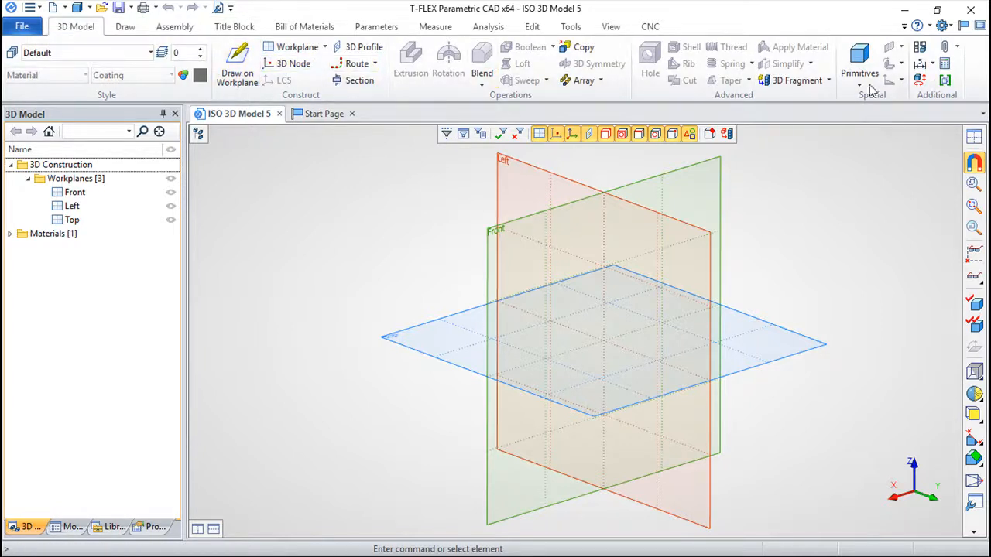
# Create a box primitive with length, width and height of 100 at the origin of the workplanes
pyautogui.click(861, 59)
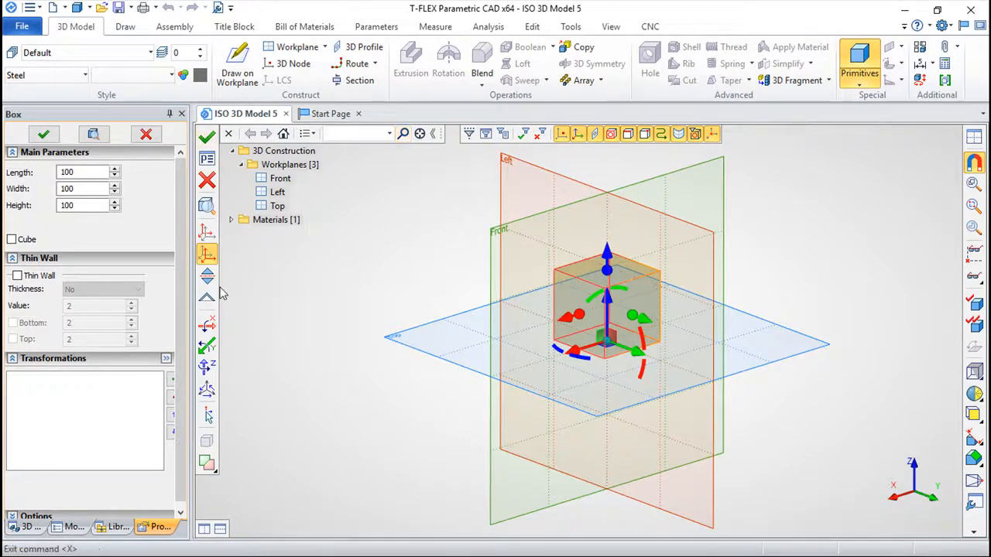
pyautogui.click(215, 144)
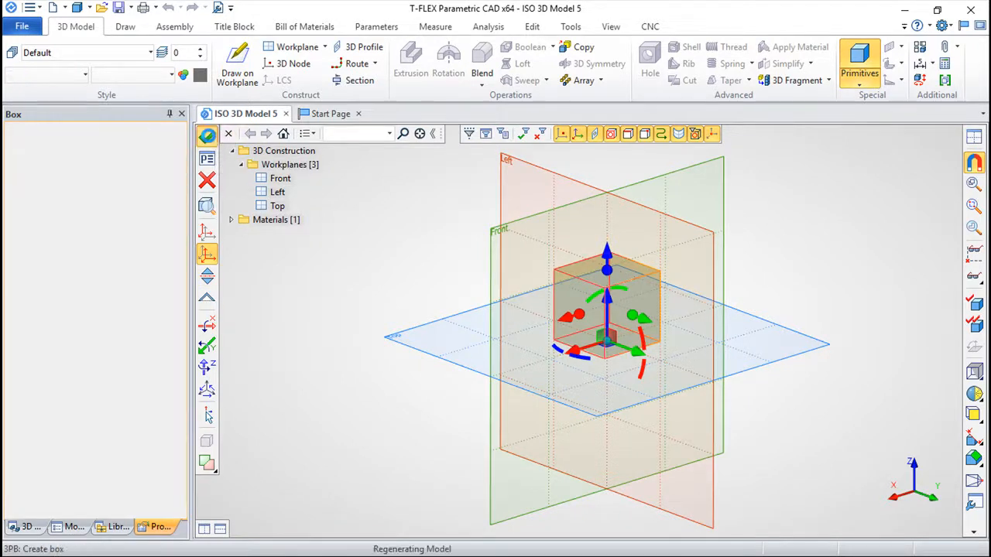
pyautogui.press('Escape')
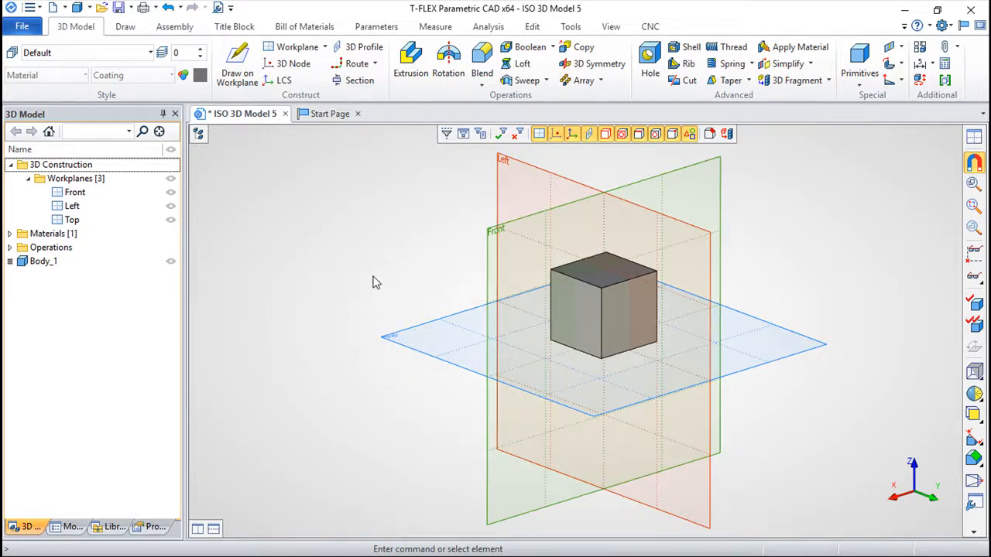
# Examine the box and the three workplanes from several angles and at different zoom levels
pyautogui.moveTo(373, 277); pyautogui.dragTo(762, 307, button='right')
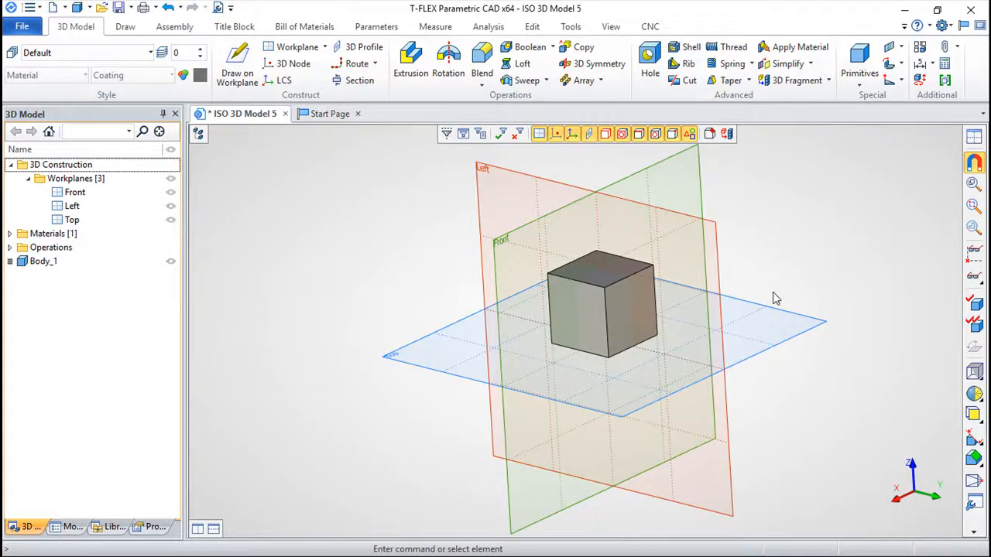
pyautogui.moveTo(374, 283); pyautogui.dragTo(724, 258, button='right')
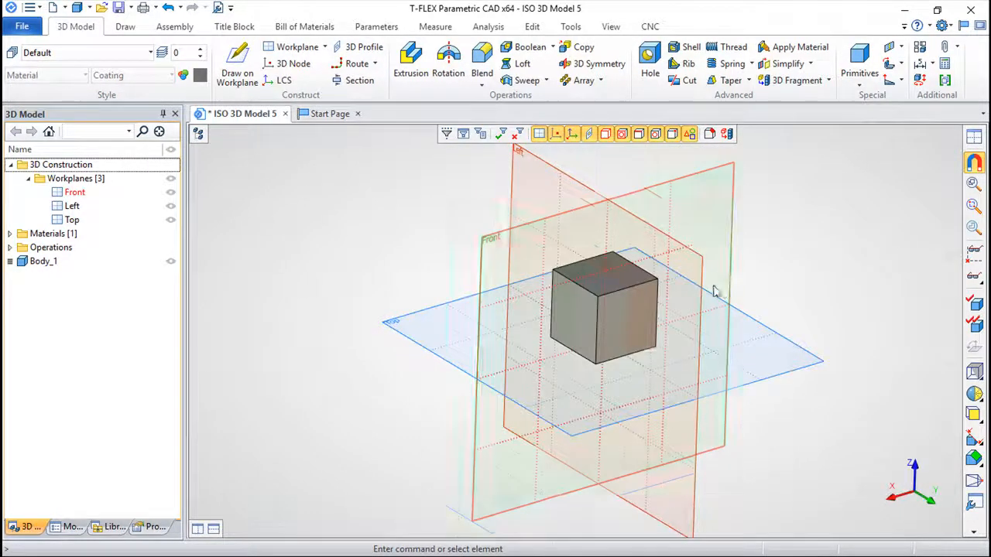
pyautogui.scroll(5, 683, 298)
pyautogui.scroll(-4, 682, 298)
pyautogui.scroll(4, 667, 308)
pyautogui.scroll(-5, 665, 309)
pyautogui.moveTo(765, 264); pyautogui.dragTo(774, 271)
pyautogui.rightClick(776, 273)
pyautogui.click(817, 266)
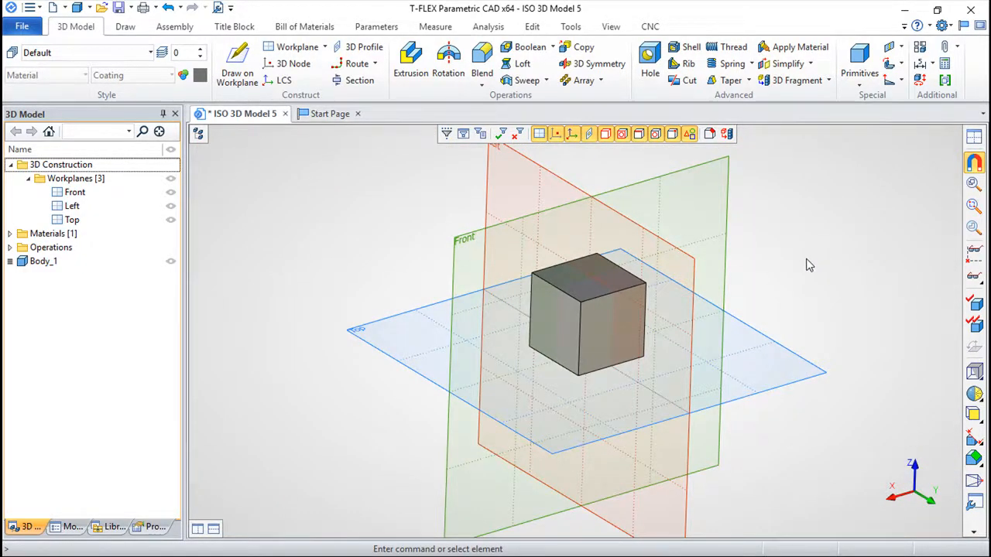
pyautogui.moveTo(804, 305)
pyautogui.mouseDown(button='middle')
pyautogui.moveTo(772, 283)
pyautogui.moveTo(859, 279)
pyautogui.moveTo(668, 312)
pyautogui.moveTo(784, 285)
pyautogui.moveTo(809, 307)
pyautogui.mouseUp(button='middle')
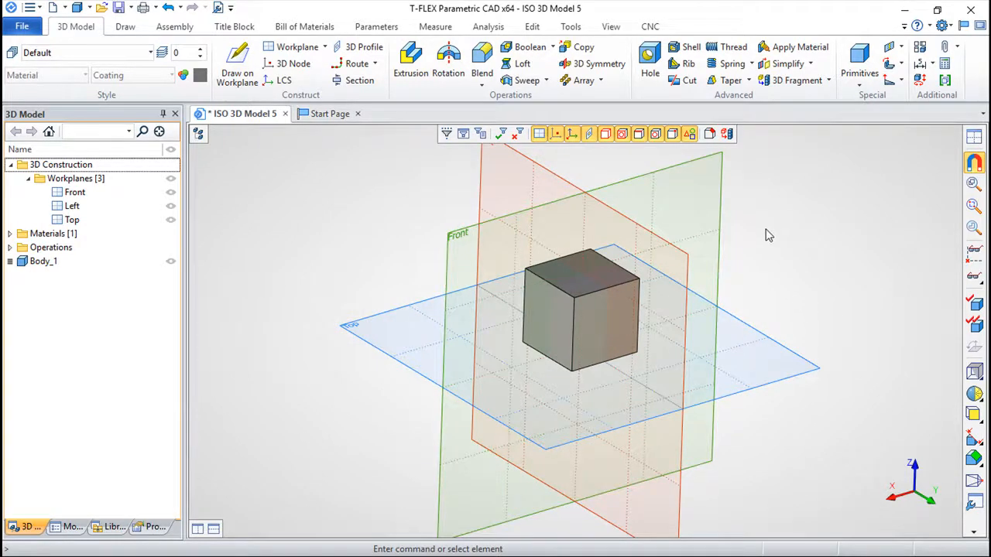
pyautogui.moveTo(391, 160); pyautogui.dragTo(835, 476, button='right')
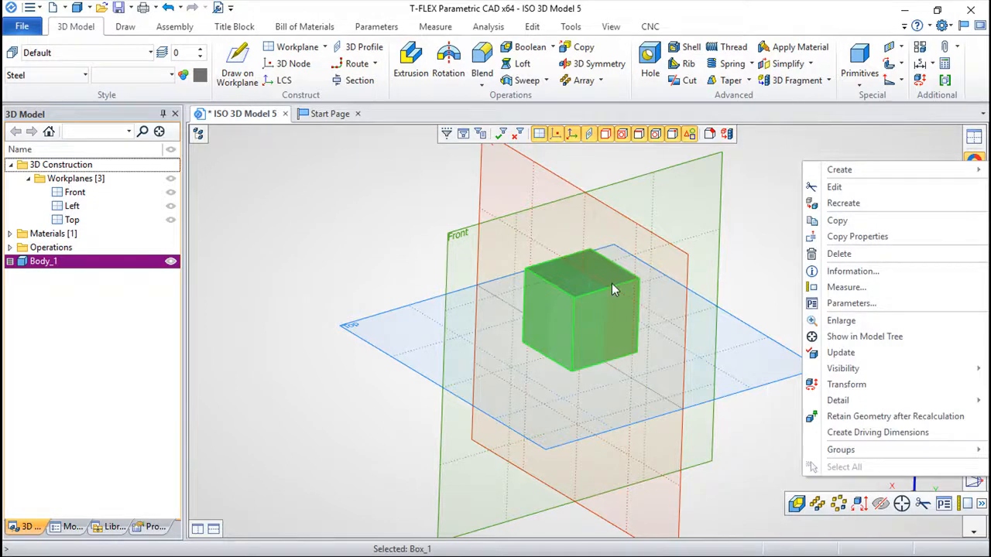
pyautogui.press('Escape')
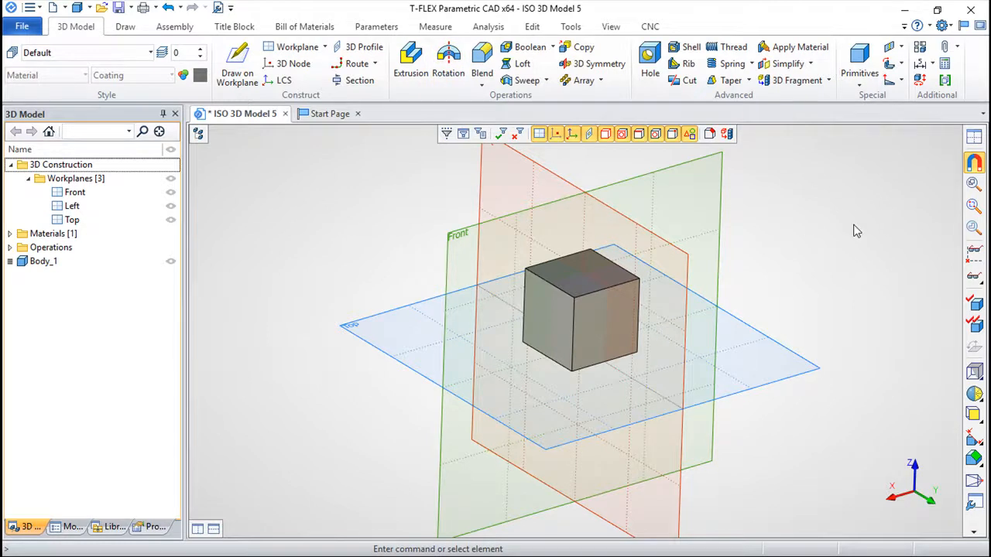
pyautogui.rightClick(809, 255)
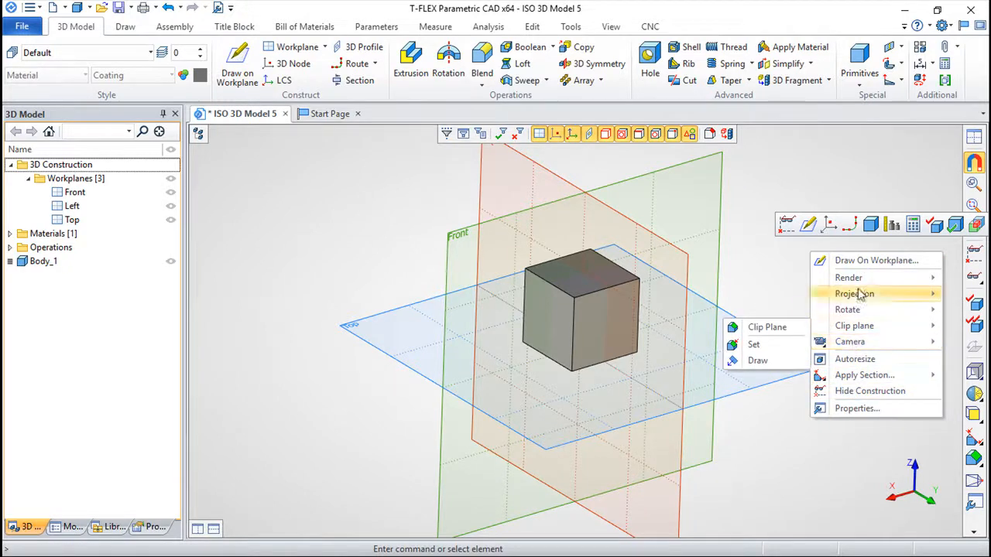
pyautogui.moveTo(855, 292)
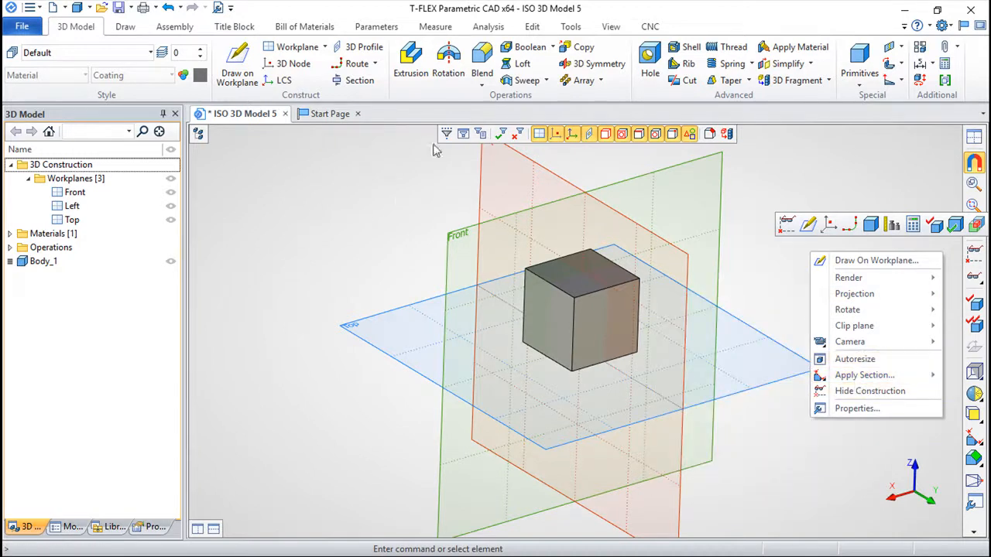
pyautogui.click(641, 364)
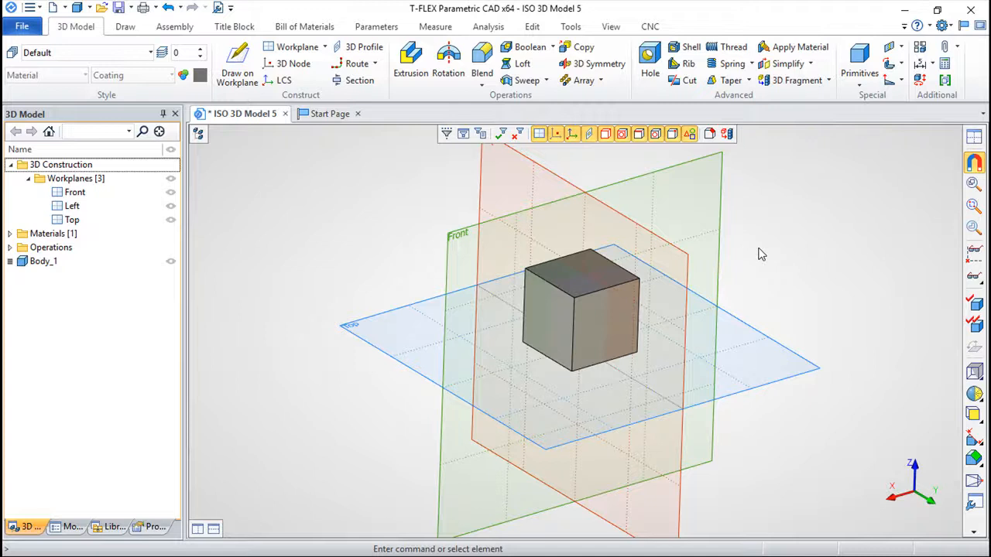
pyautogui.rightClick(777, 308)
pyautogui.press('Escape')
# Sketch a circle by centre and radius on the Top workplane, clear of the box's corner, and finish the workplane drawing
pyautogui.moveTo(763, 332); pyautogui.dragTo(787, 350, button='right')
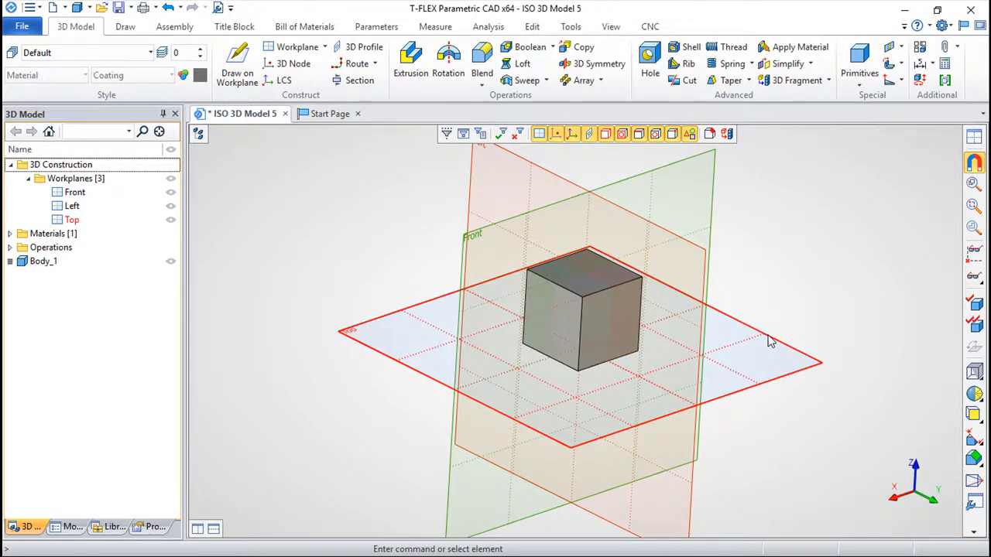
pyautogui.rightClick(770, 340)
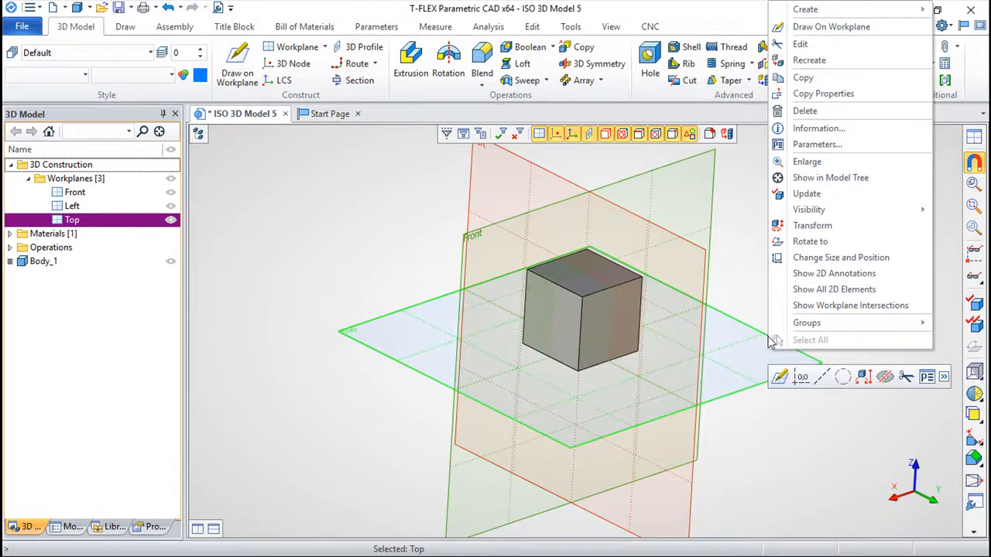
pyautogui.click(779, 377)
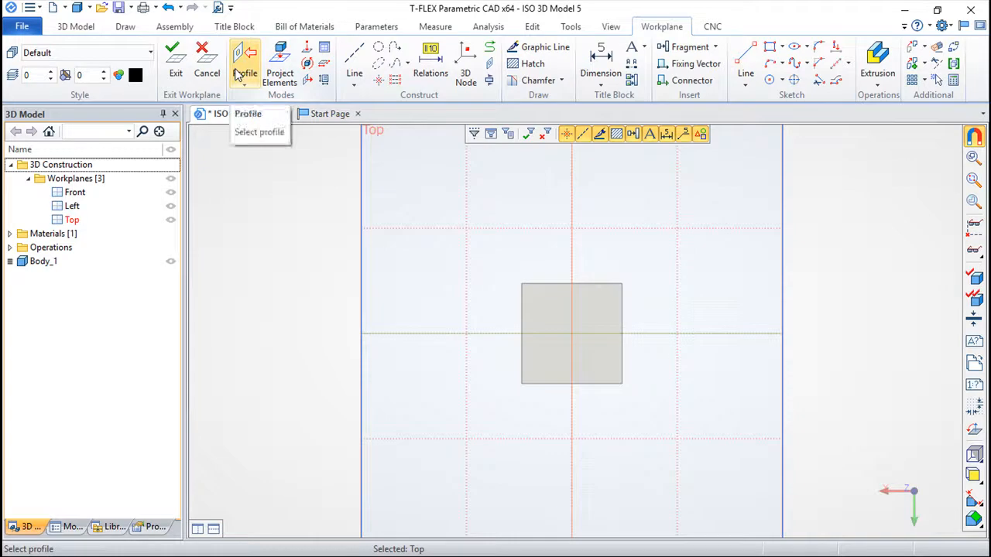
pyautogui.click(380, 57)
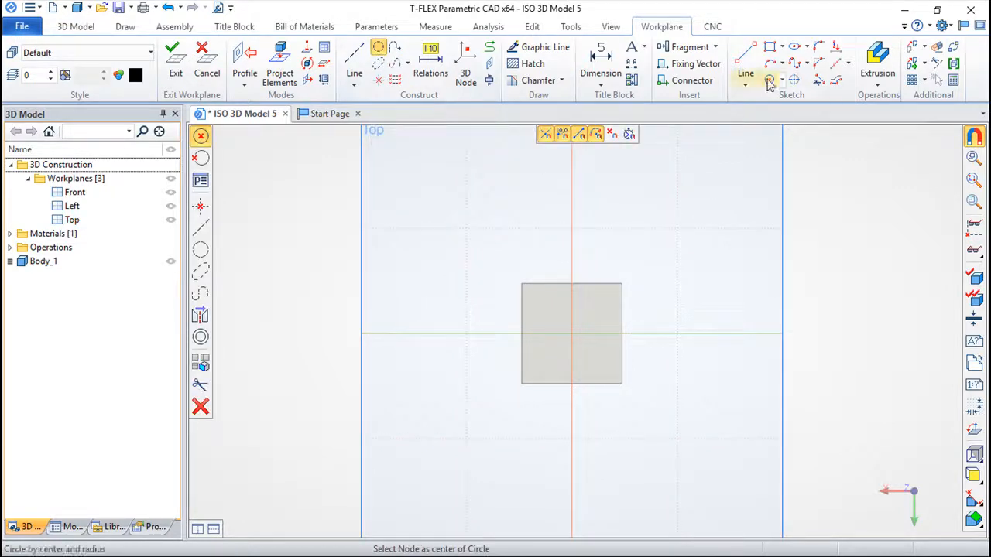
pyautogui.click(692, 220)
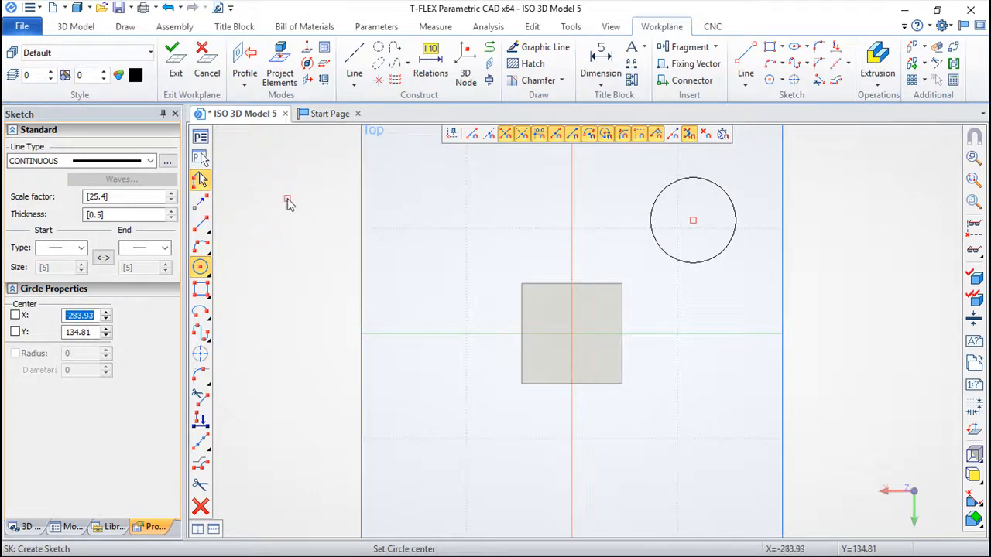
pyautogui.click(175, 65)
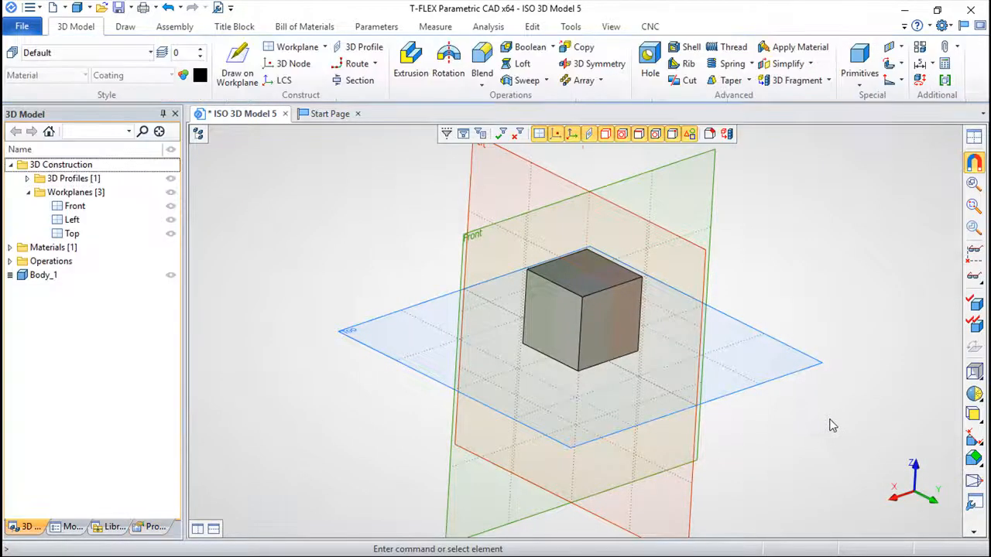
# Extrude the circle profile upward from the Top workplane into a cylinder about 217 mm long
pyautogui.moveTo(670, 426); pyautogui.dragTo(538, 434)
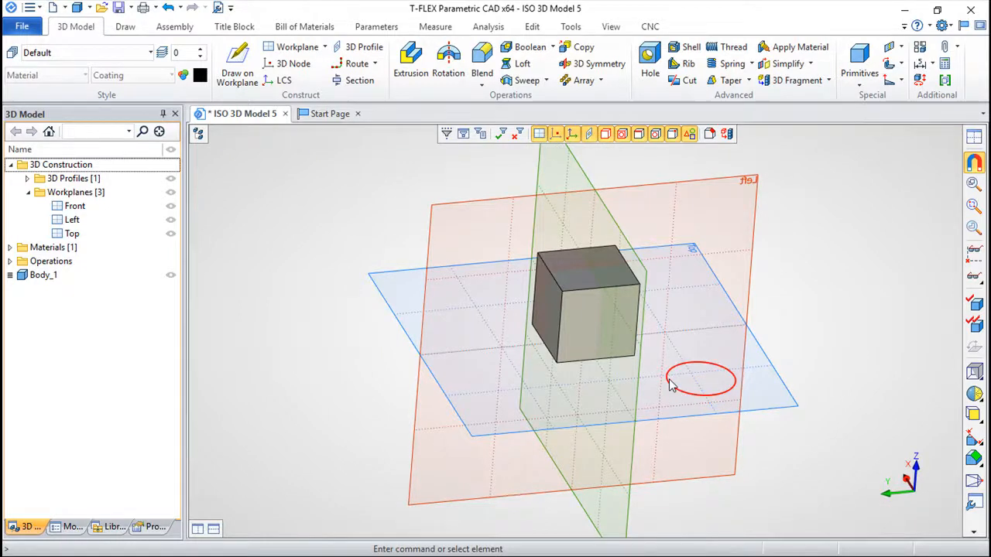
pyautogui.click(410, 66)
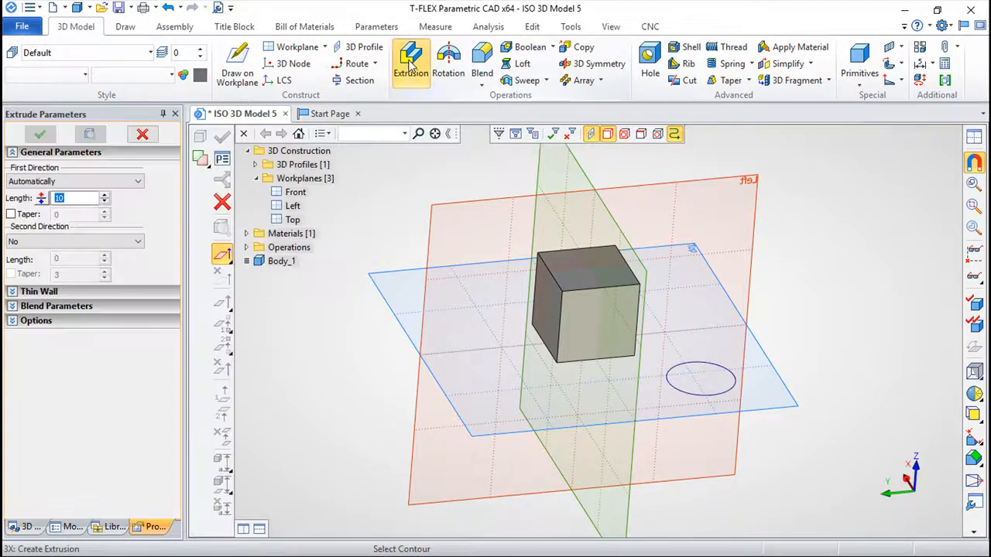
pyautogui.click(730, 396)
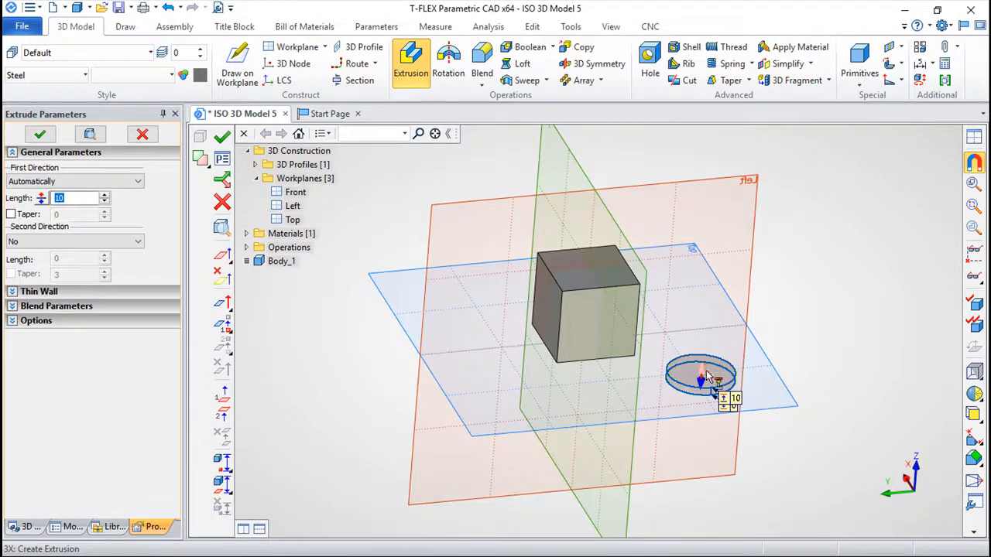
pyautogui.moveTo(714, 383); pyautogui.dragTo(720, 226)
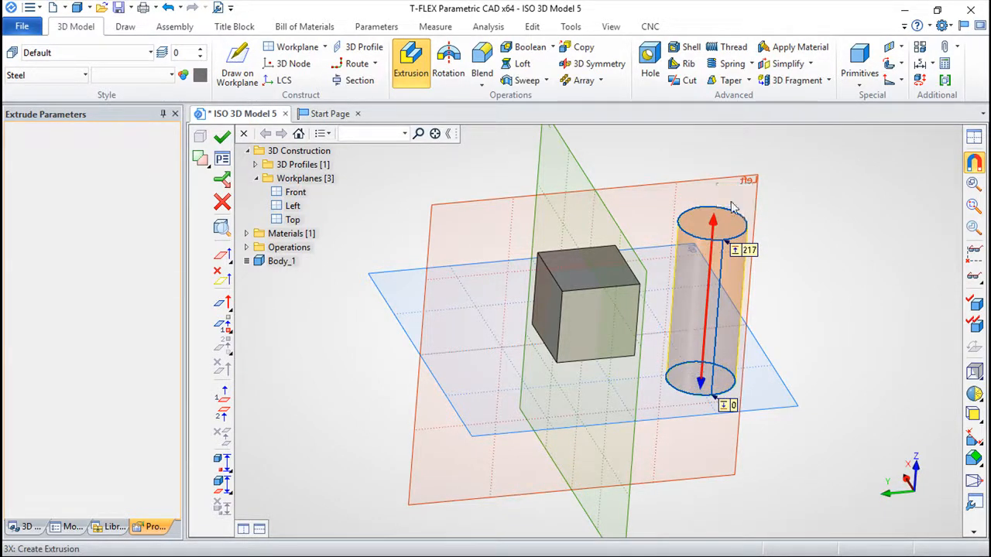
pyautogui.click(726, 195)
pyautogui.scroll(1, 794, 271)
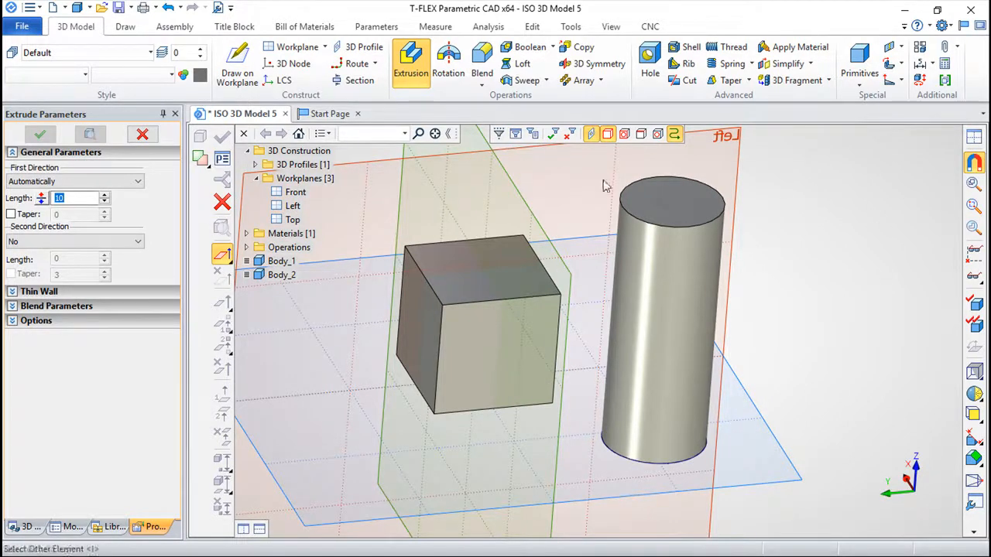
pyautogui.press('Escape')
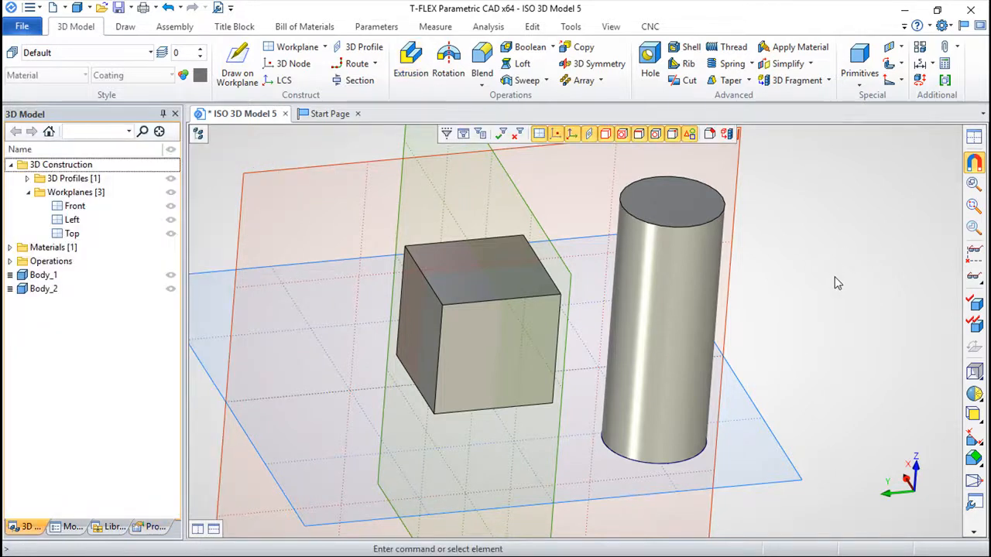
# Set up a rounding edge blend on the cylinder's top circular edge with a radius of 13.8
pyautogui.scroll(-2, 829, 294)
pyautogui.moveTo(852, 323); pyautogui.dragTo(822, 309)
pyautogui.scroll(2, 819, 303)
pyautogui.moveTo(792, 312); pyautogui.dragTo(761, 279, button='middle')
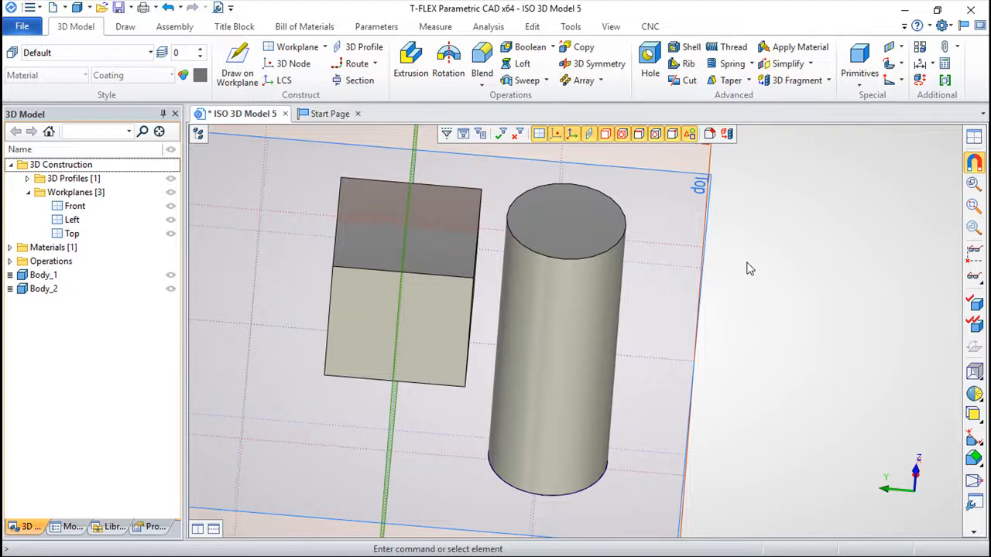
pyautogui.click(481, 60)
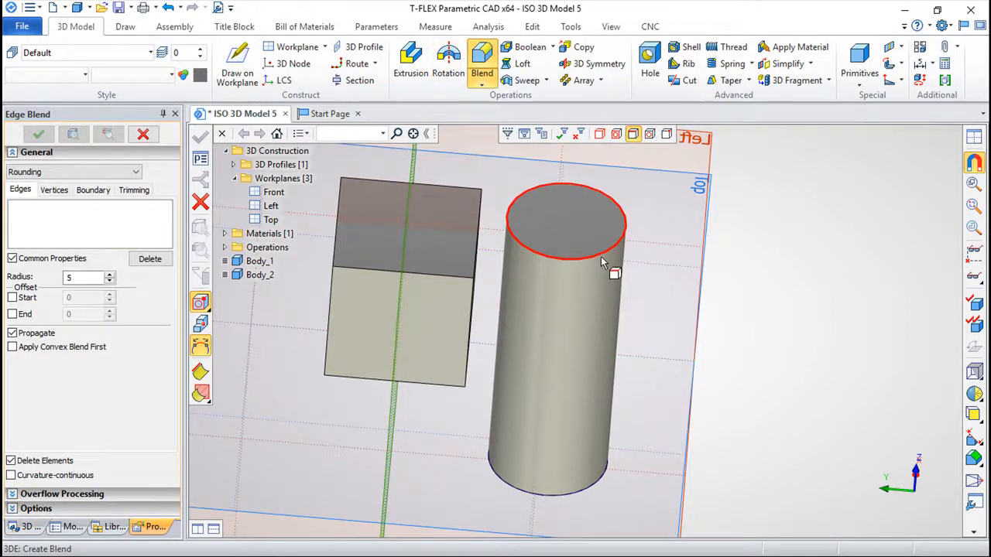
pyautogui.click(602, 253)
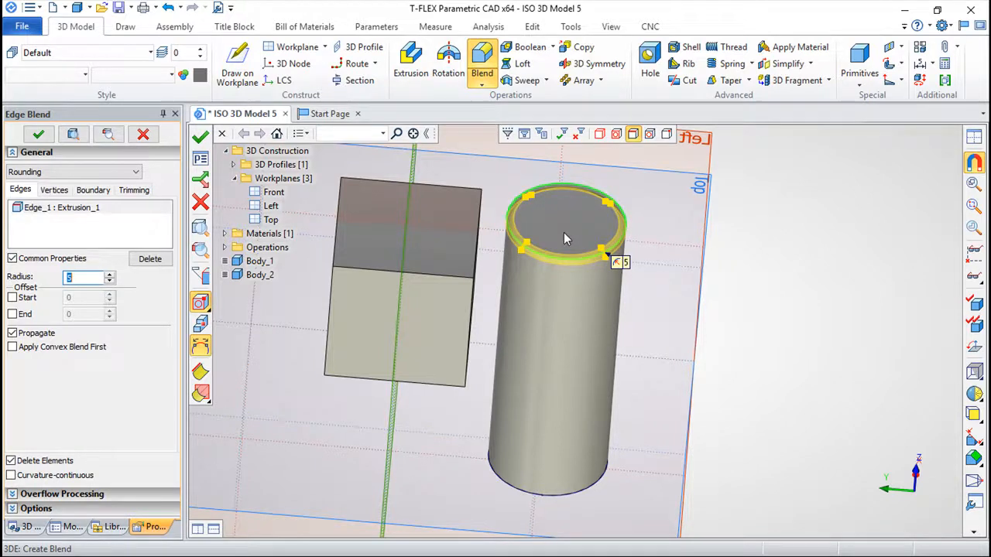
pyautogui.scroll(2, 563, 238)
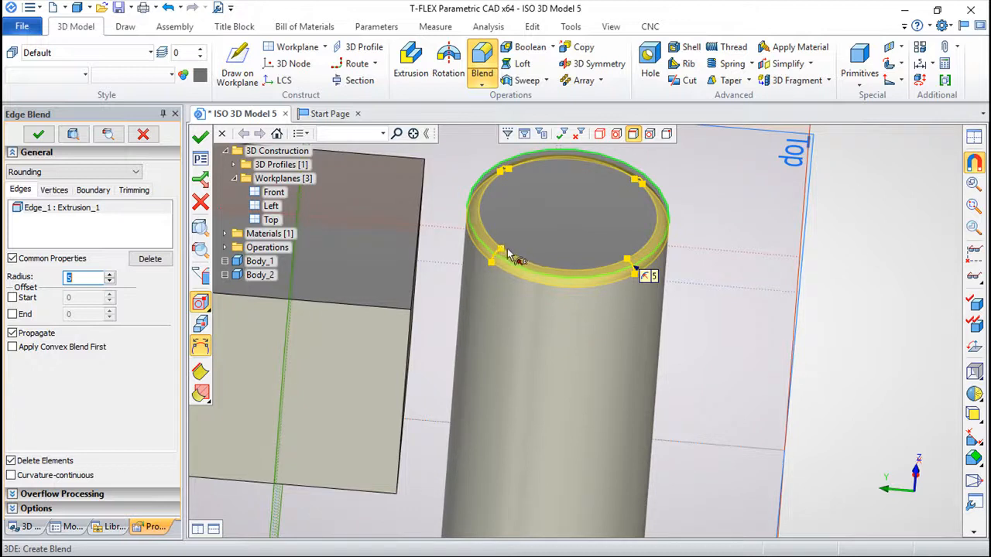
pyautogui.moveTo(501, 255); pyautogui.dragTo(519, 245)
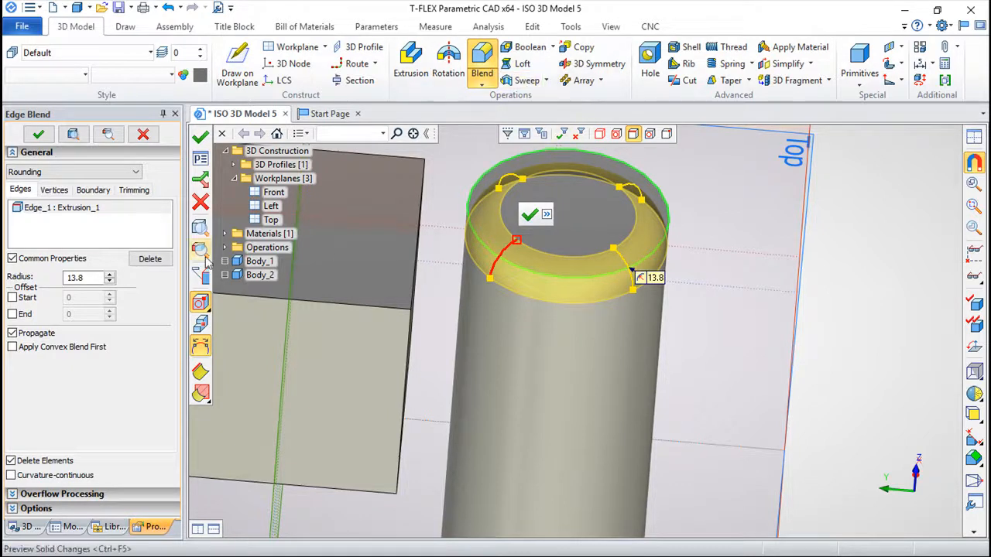
# Preview the solid with the top-edge rounding, accept the blend and leave the command
pyautogui.click(200, 229)
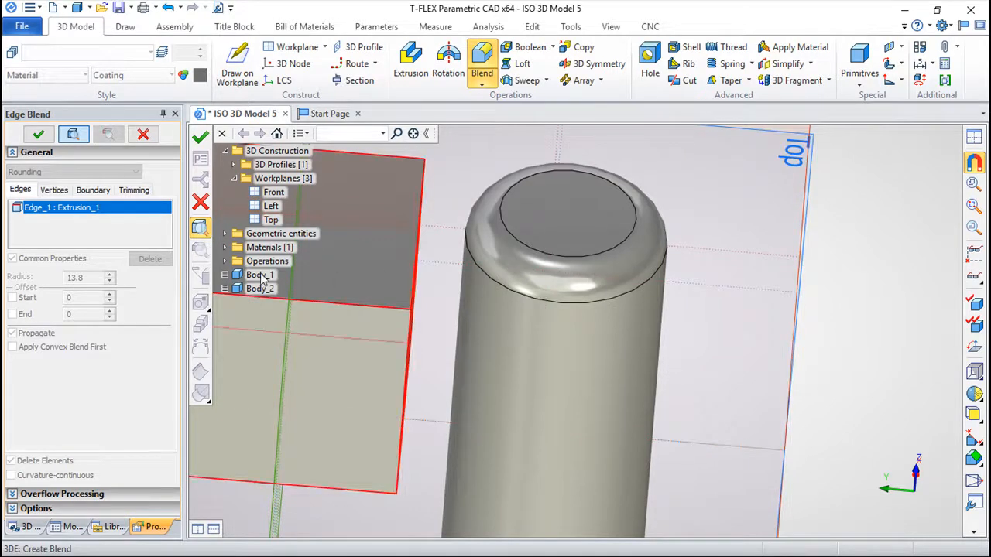
pyautogui.click(199, 229)
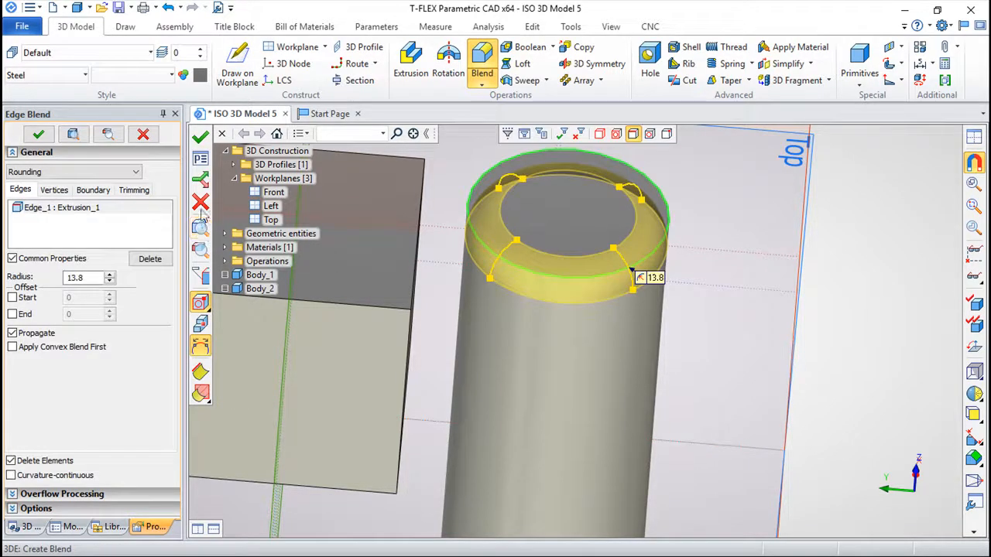
pyautogui.click(199, 136)
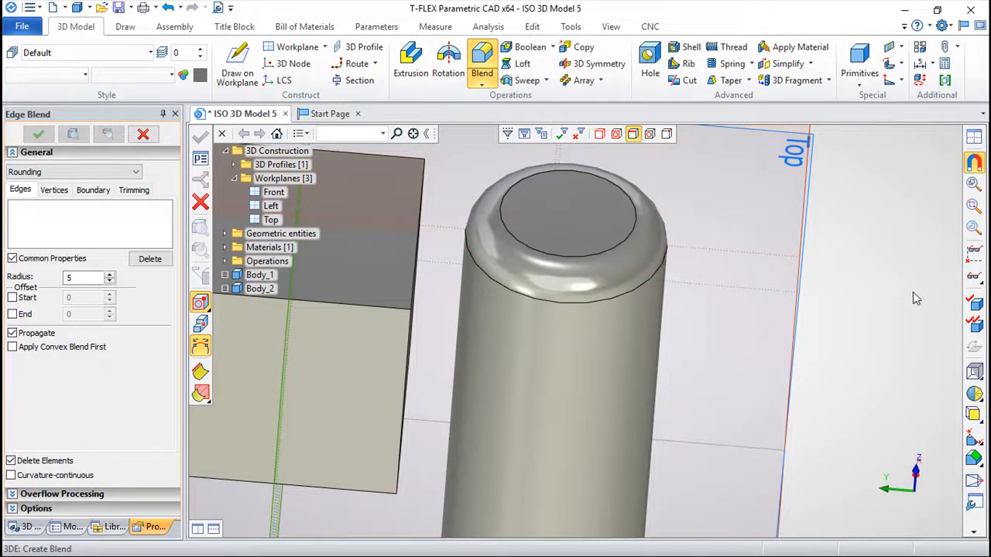
pyautogui.press('Escape')
# Show the model tree inside the 3D view and trace Blend_1 through its edge and extrusion down to 3D Profile_1 and the Top workplane
pyautogui.scroll(-2, 697, 316)
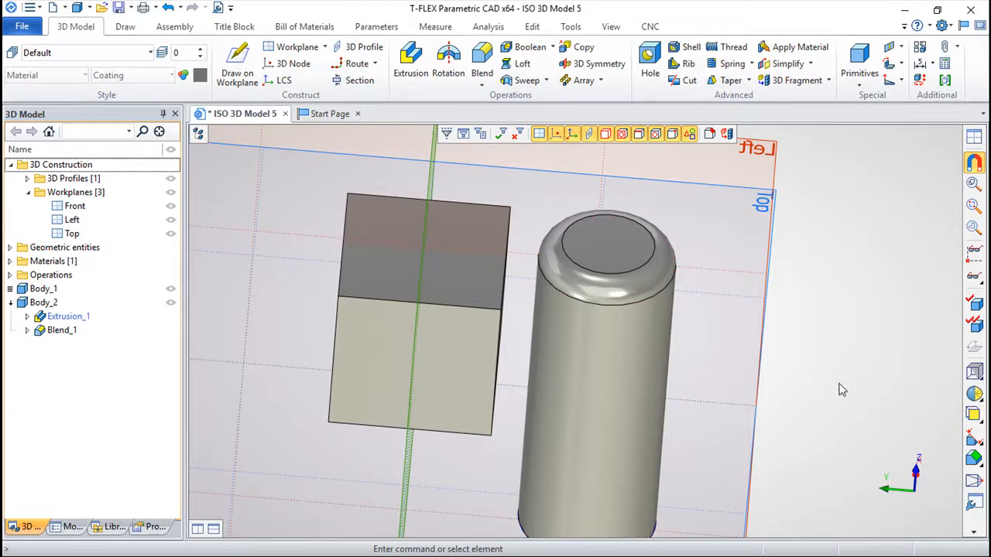
pyautogui.moveTo(864, 389); pyautogui.dragTo(823, 398, button='right')
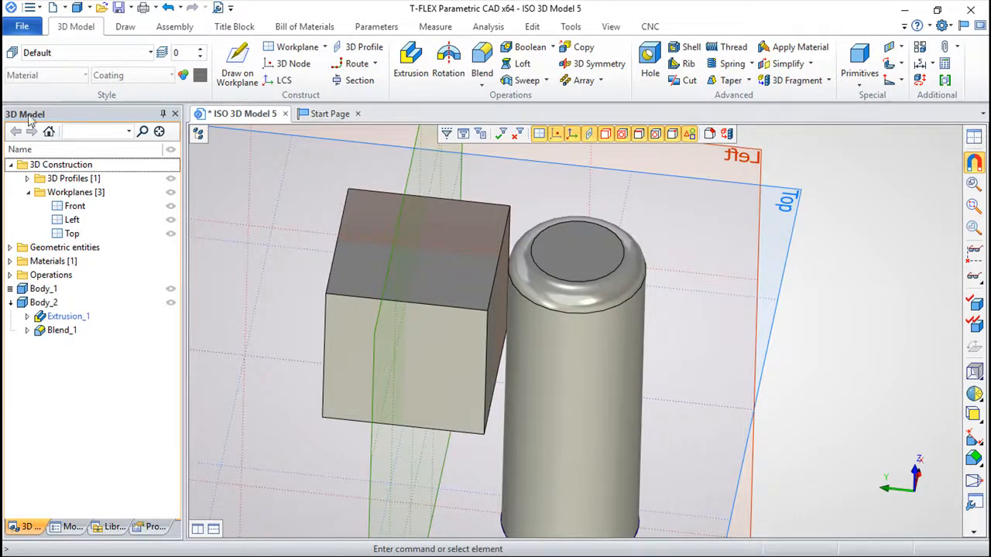
pyautogui.click(198, 133)
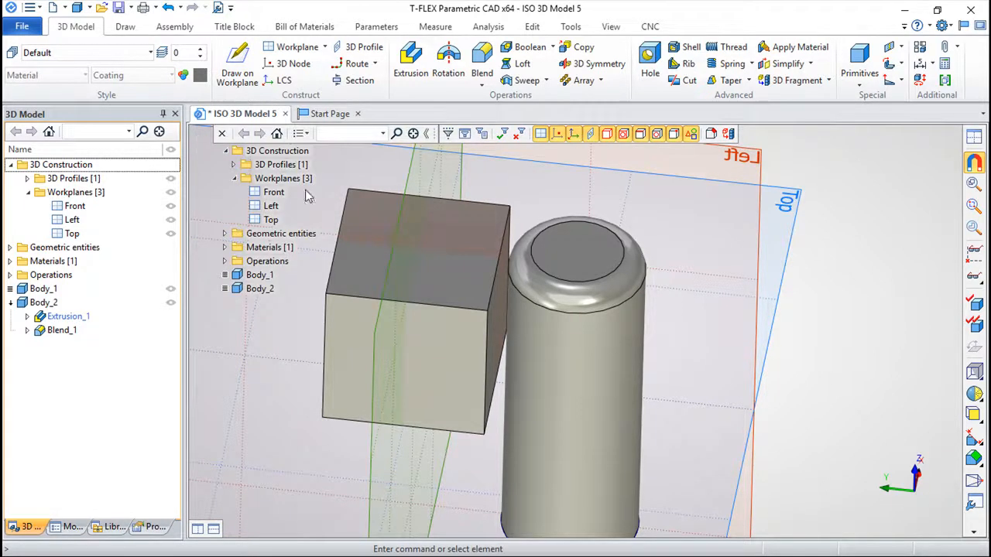
pyautogui.click(225, 262)
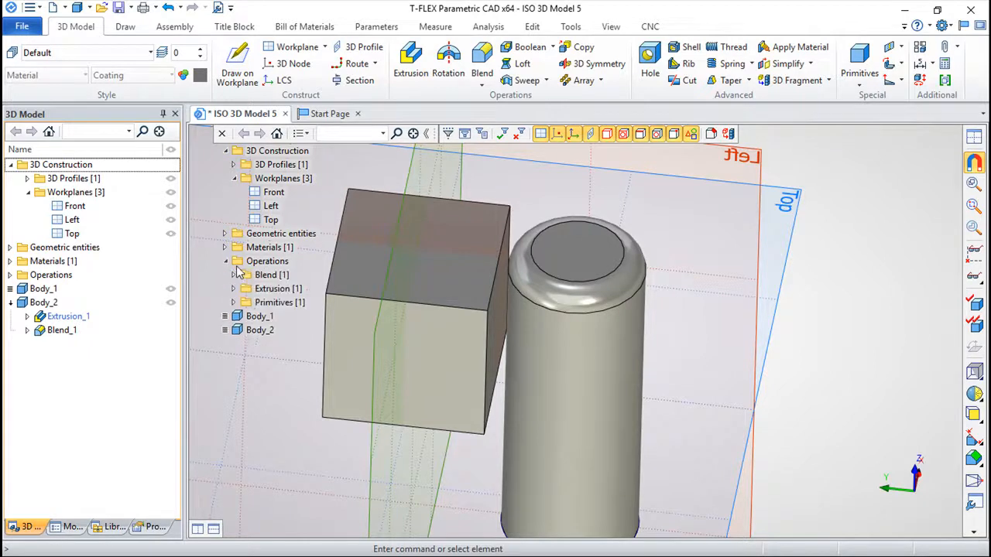
pyautogui.click(234, 274)
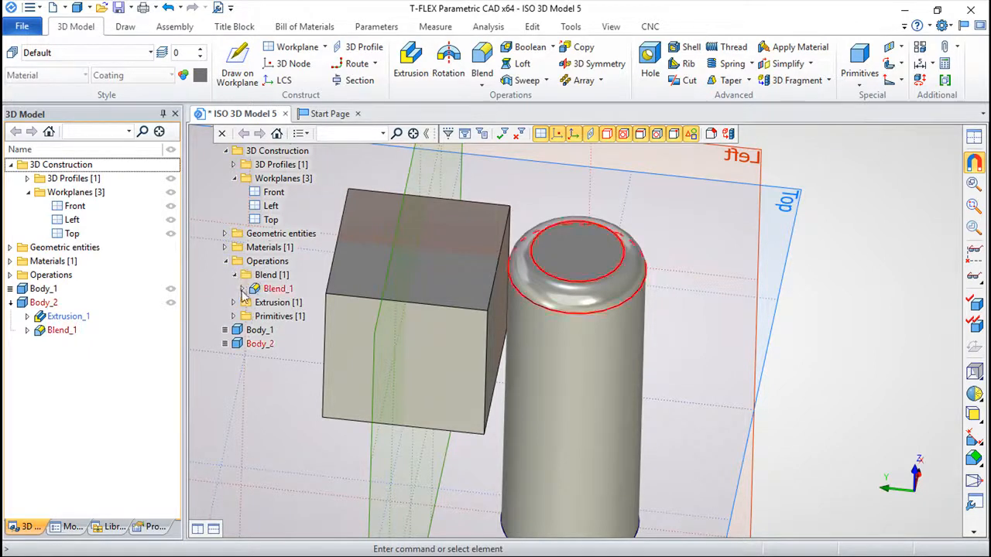
pyautogui.click(243, 288)
pyautogui.click(250, 303)
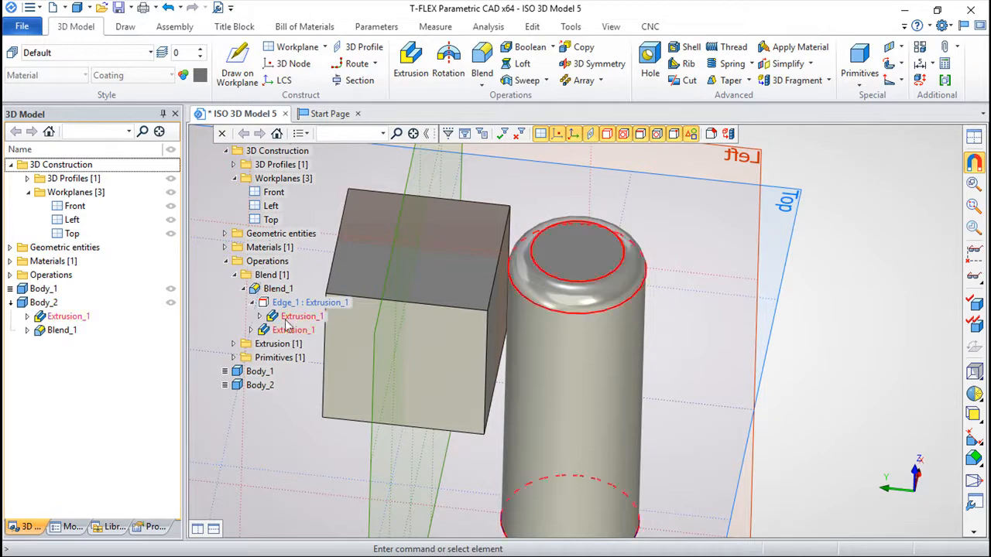
pyautogui.click(261, 317)
pyautogui.click(269, 330)
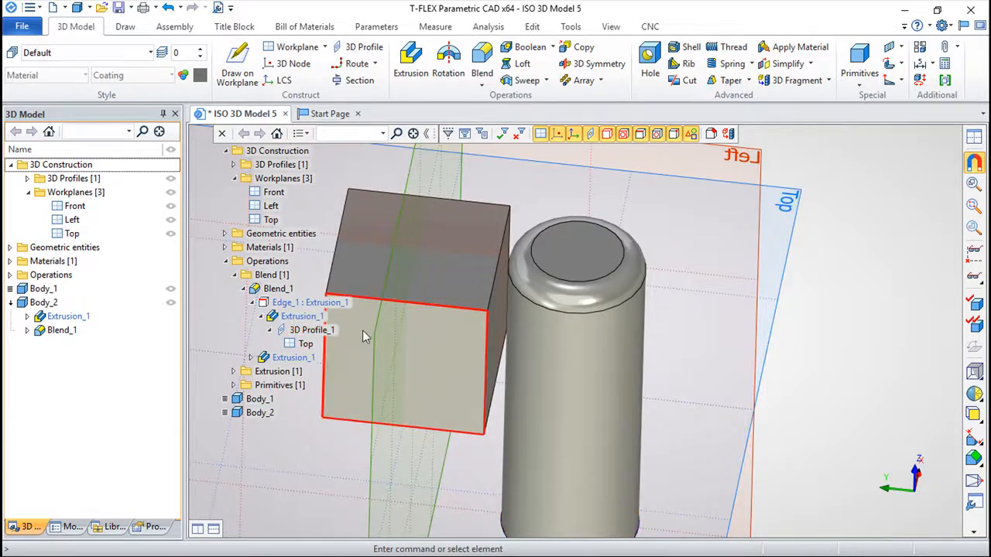
# Hide the cylinder body Body_2 and make it visible again
pyautogui.click(249, 418)
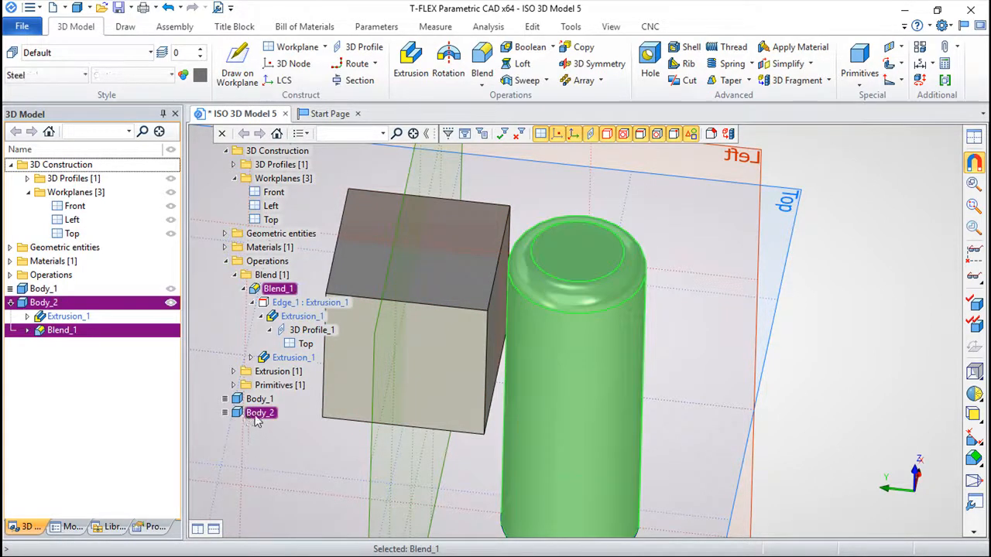
pyautogui.rightClick(256, 418)
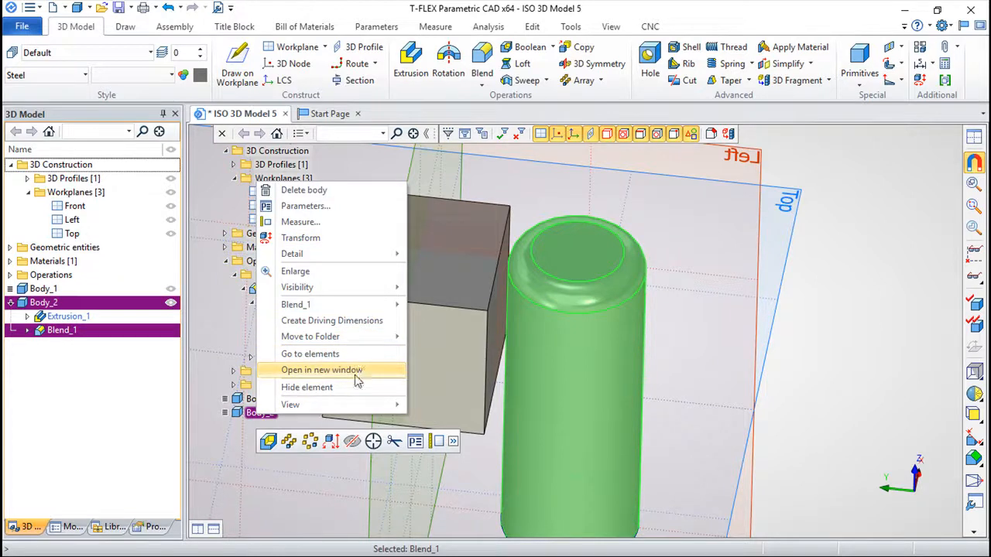
pyautogui.moveTo(327, 293)
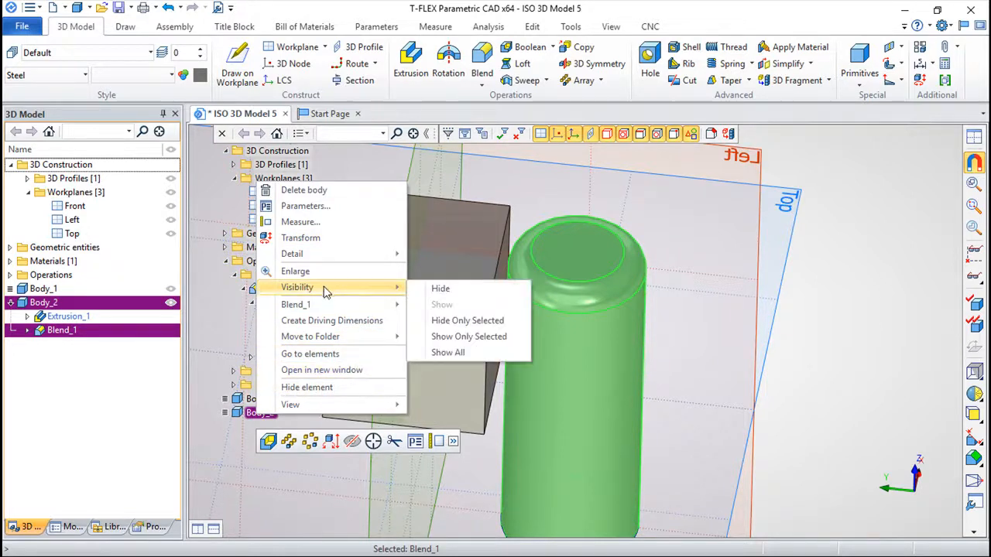
pyautogui.click(457, 295)
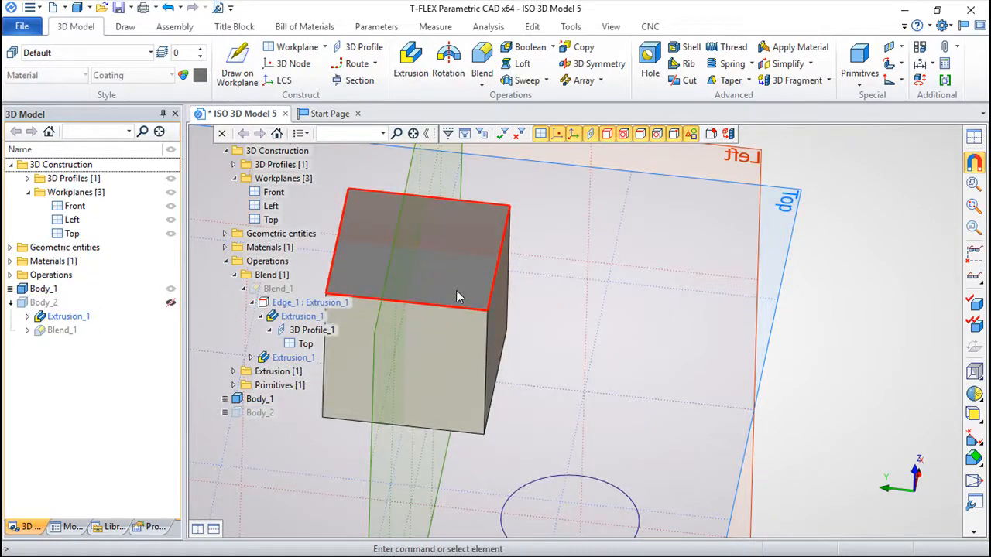
pyautogui.rightClick(259, 413)
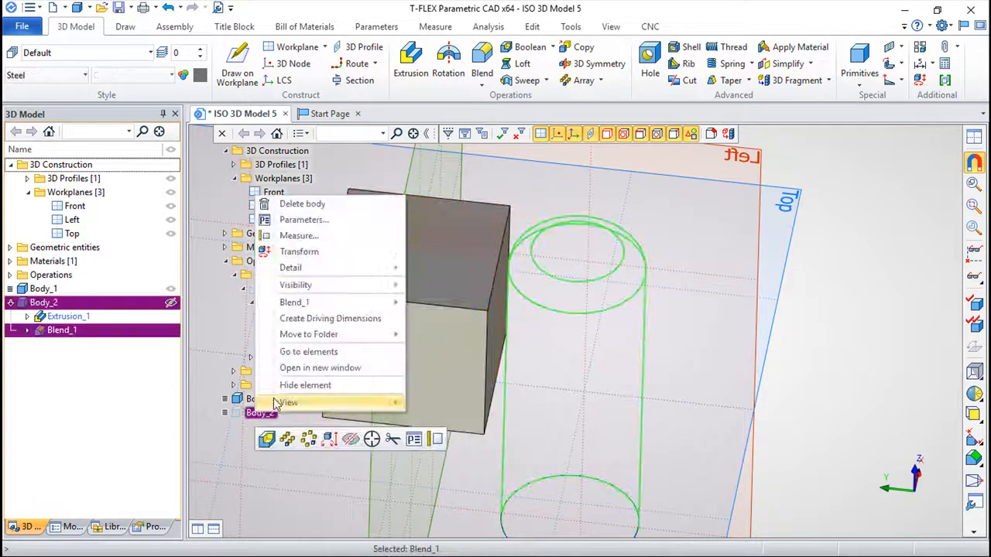
pyautogui.moveTo(316, 287)
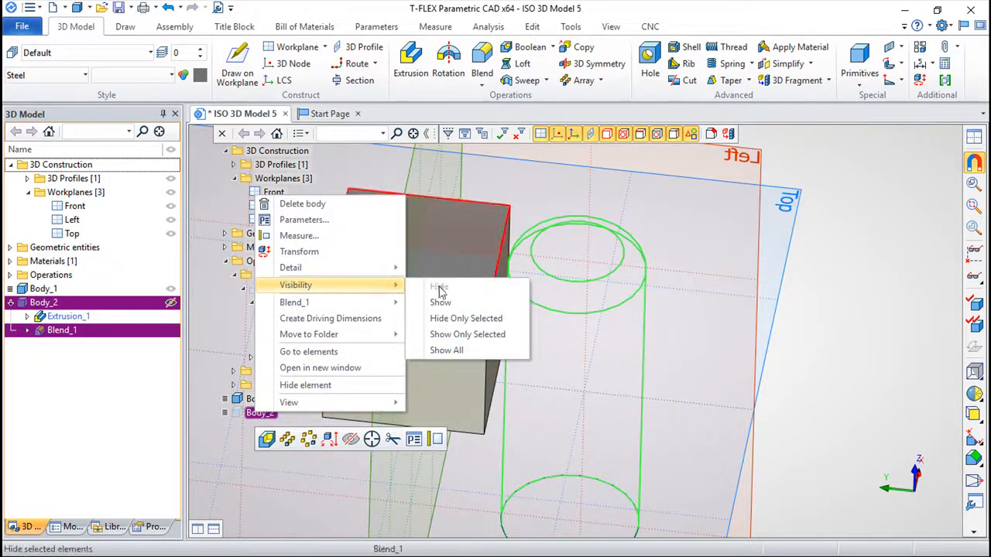
pyautogui.click(454, 305)
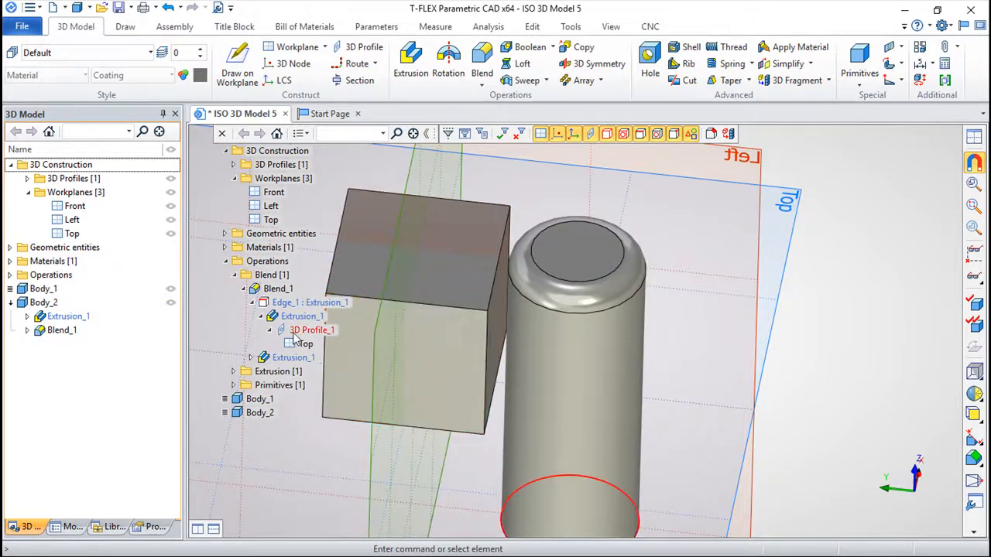
# Edit 3D Profile_1, move the cylinder's circle up and nearly in line with the box's side on the Top workplane, and finish the drawing
pyautogui.moveTo(600, 420); pyautogui.dragTo(649, 339, button='middle')
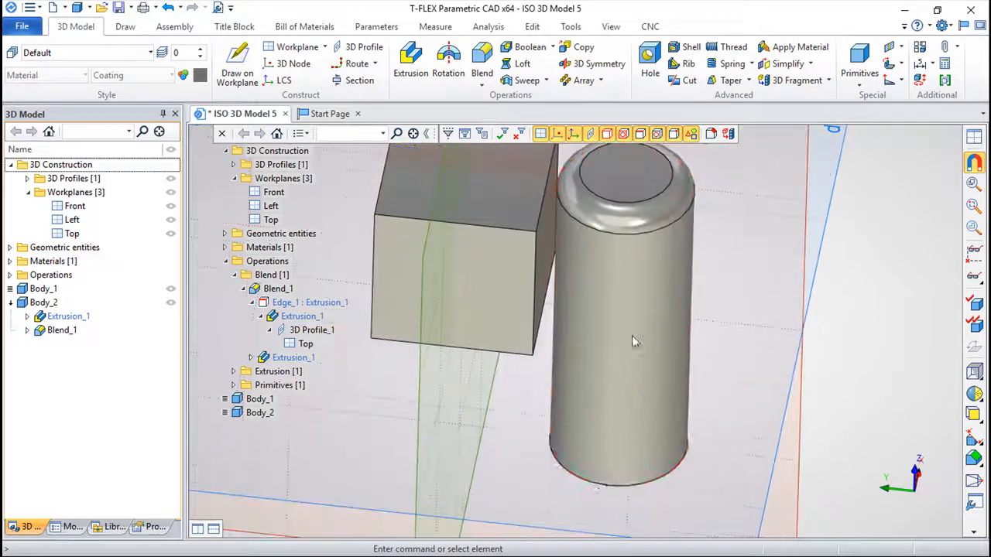
pyautogui.click(315, 333)
pyautogui.rightClick(314, 333)
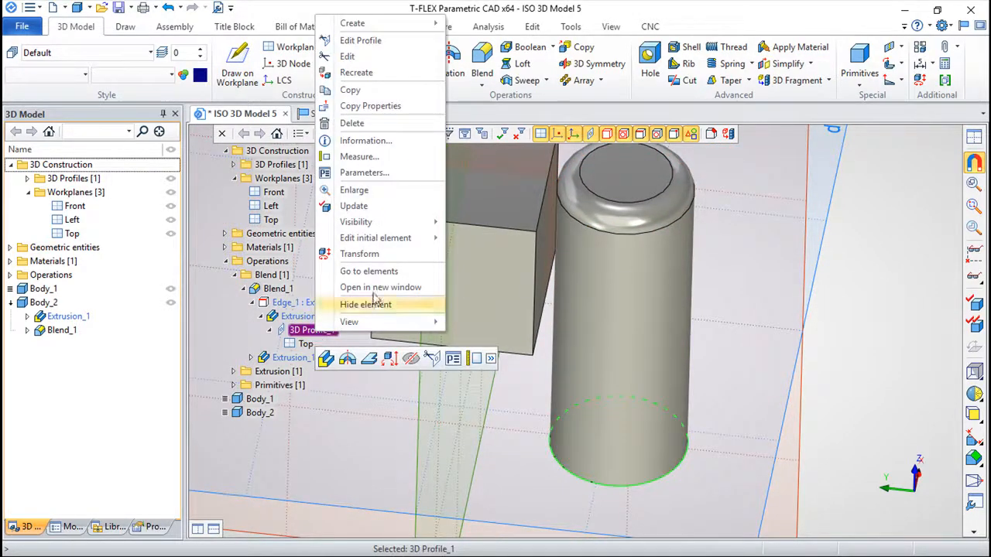
pyautogui.click(371, 41)
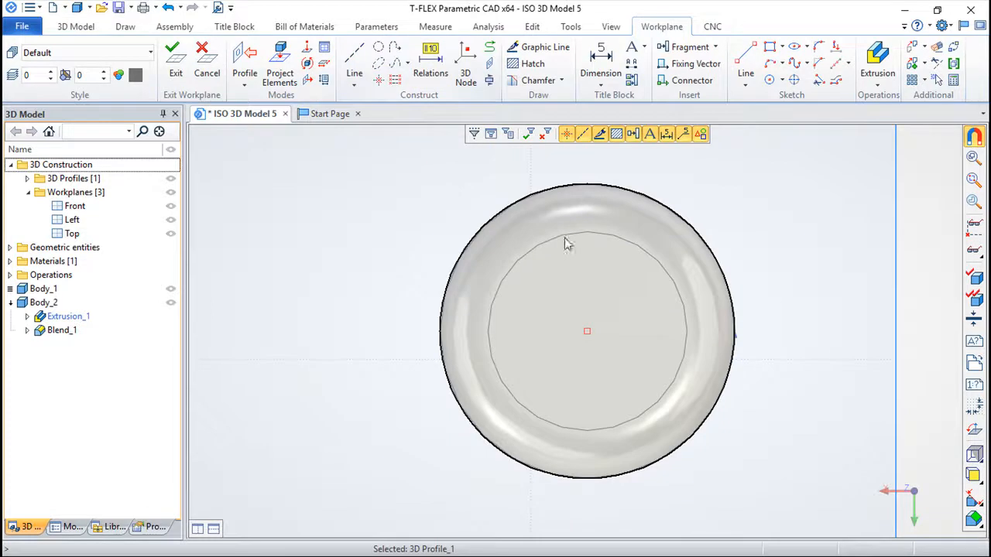
pyautogui.scroll(-3, 713, 314)
pyautogui.click(723, 323)
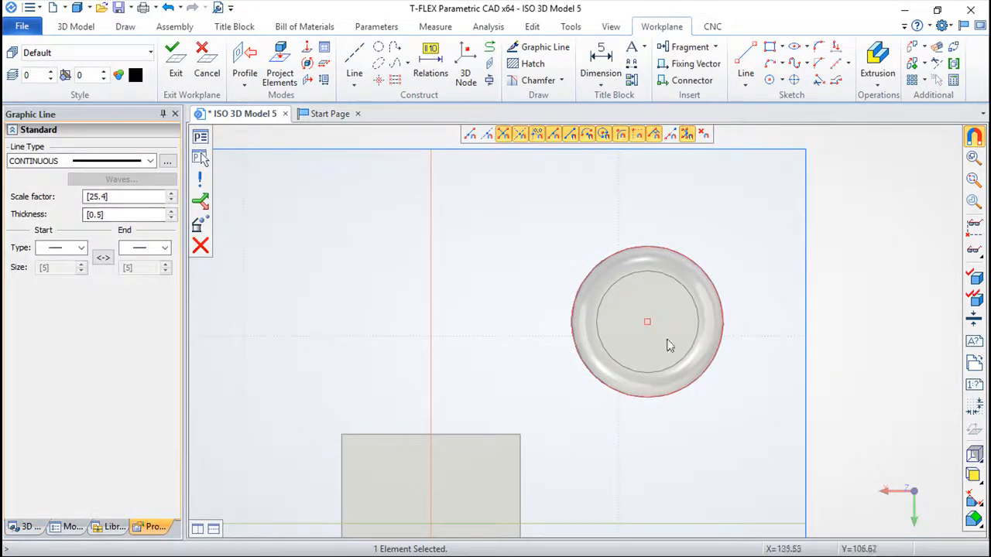
pyautogui.click(647, 322)
pyautogui.click(531, 284)
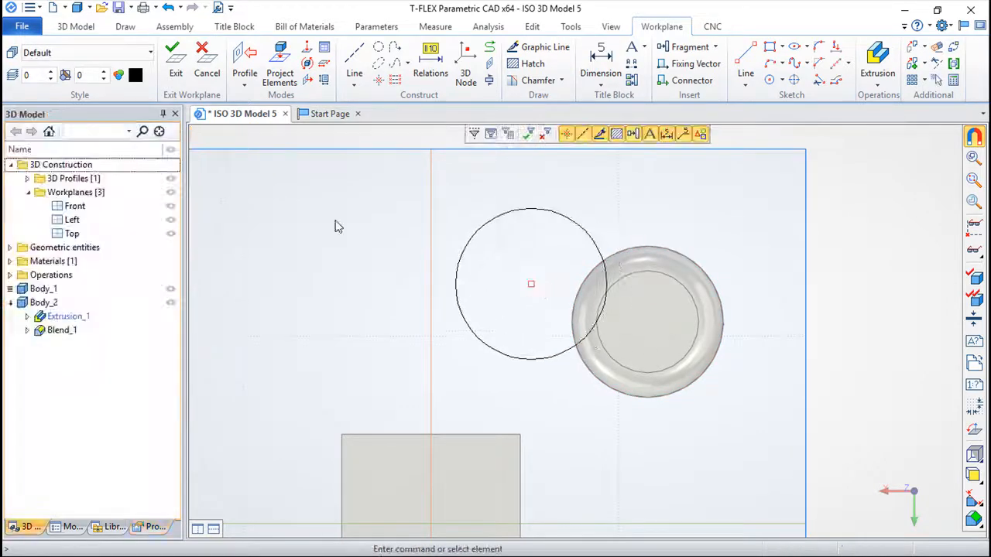
pyautogui.click(172, 64)
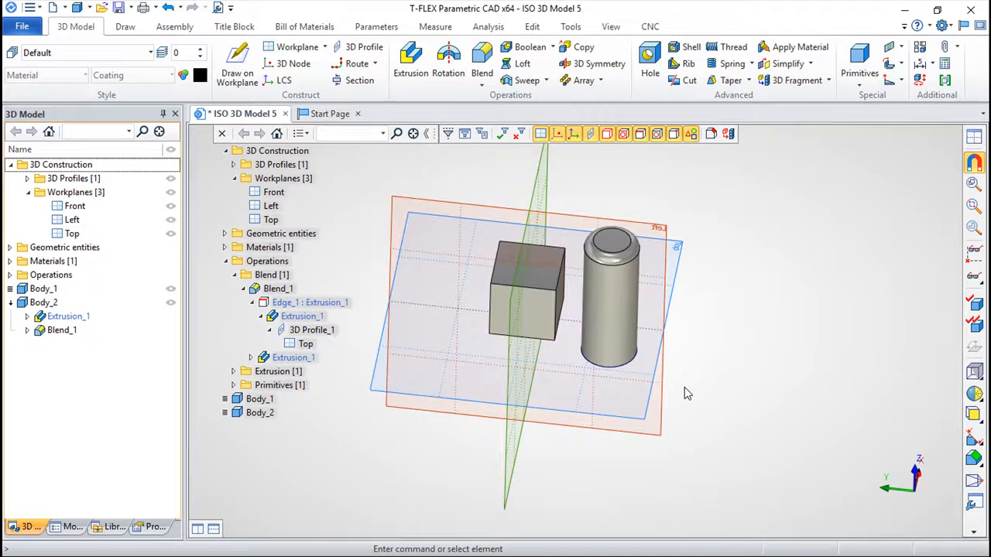
pyautogui.moveTo(664, 469)
pyautogui.mouseDown()
pyautogui.moveTo(644, 455)
pyautogui.moveTo(608, 453)
pyautogui.moveTo(672, 466)
pyautogui.mouseUp()
pyautogui.moveTo(629, 462); pyautogui.dragTo(456, 394, button='middle')
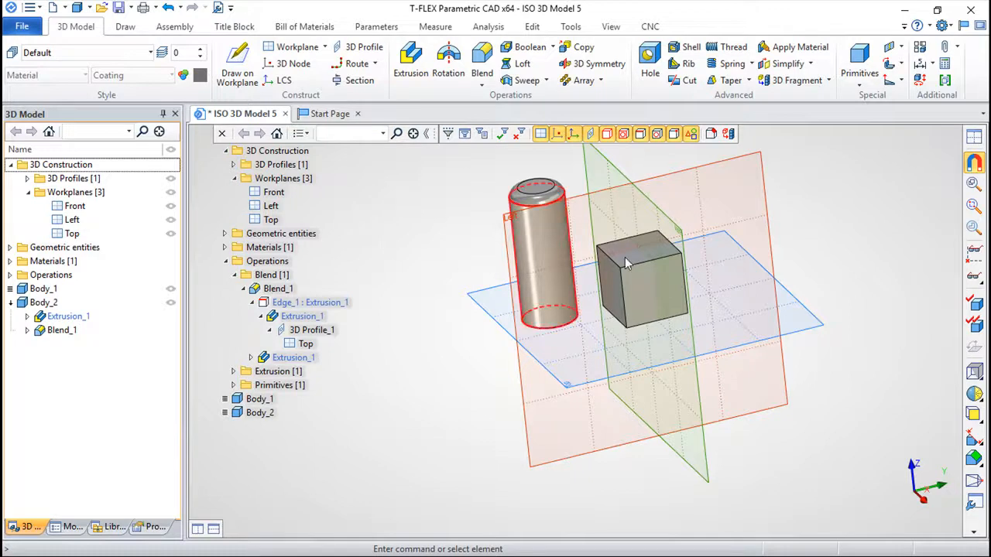
pyautogui.moveTo(843, 234); pyautogui.dragTo(789, 280, button='middle')
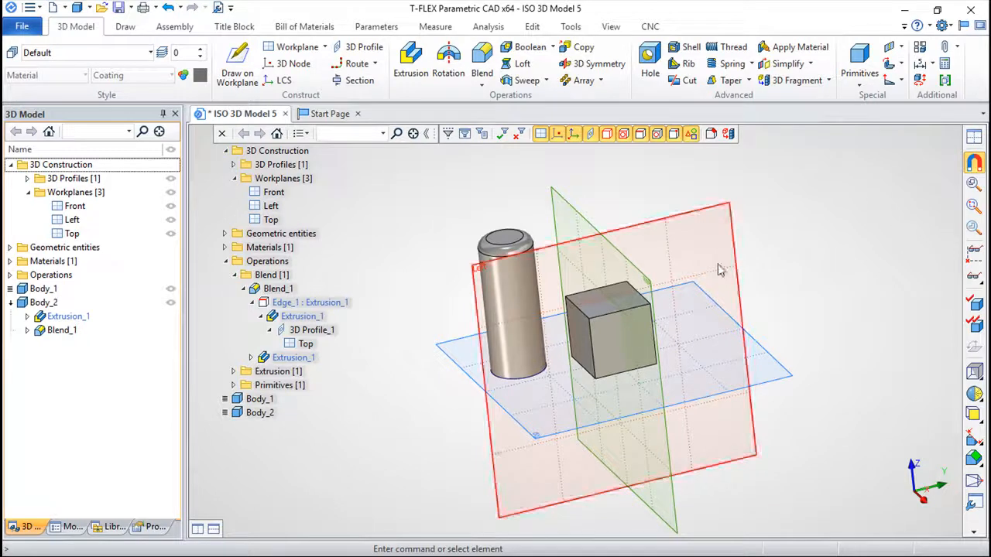
pyautogui.scroll(3, 782, 292)
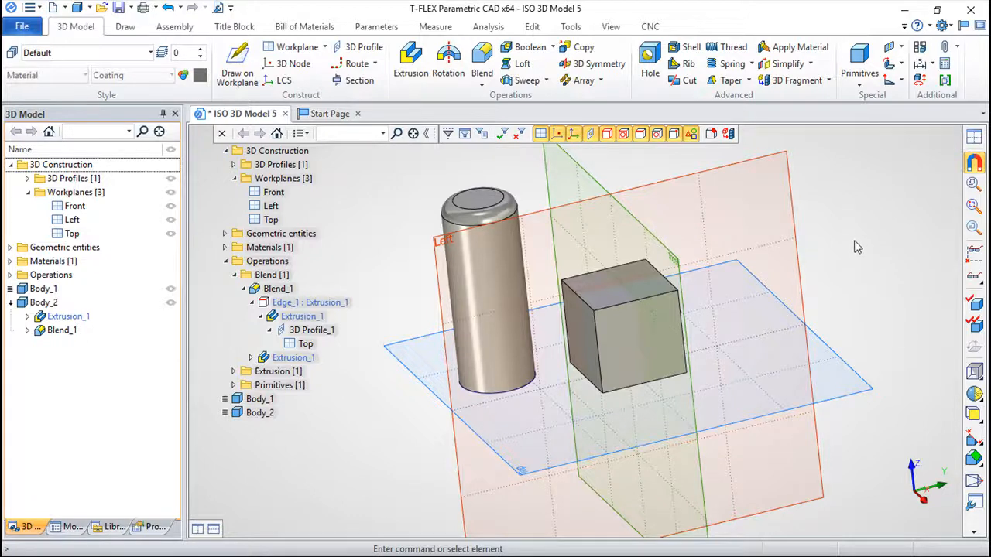
pyautogui.moveTo(862, 249); pyautogui.dragTo(835, 258, button='middle')
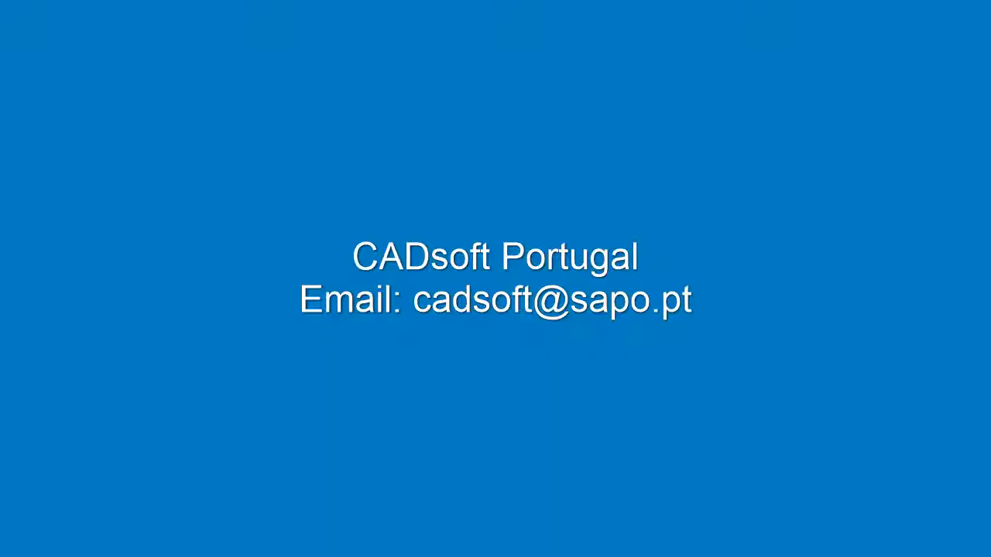